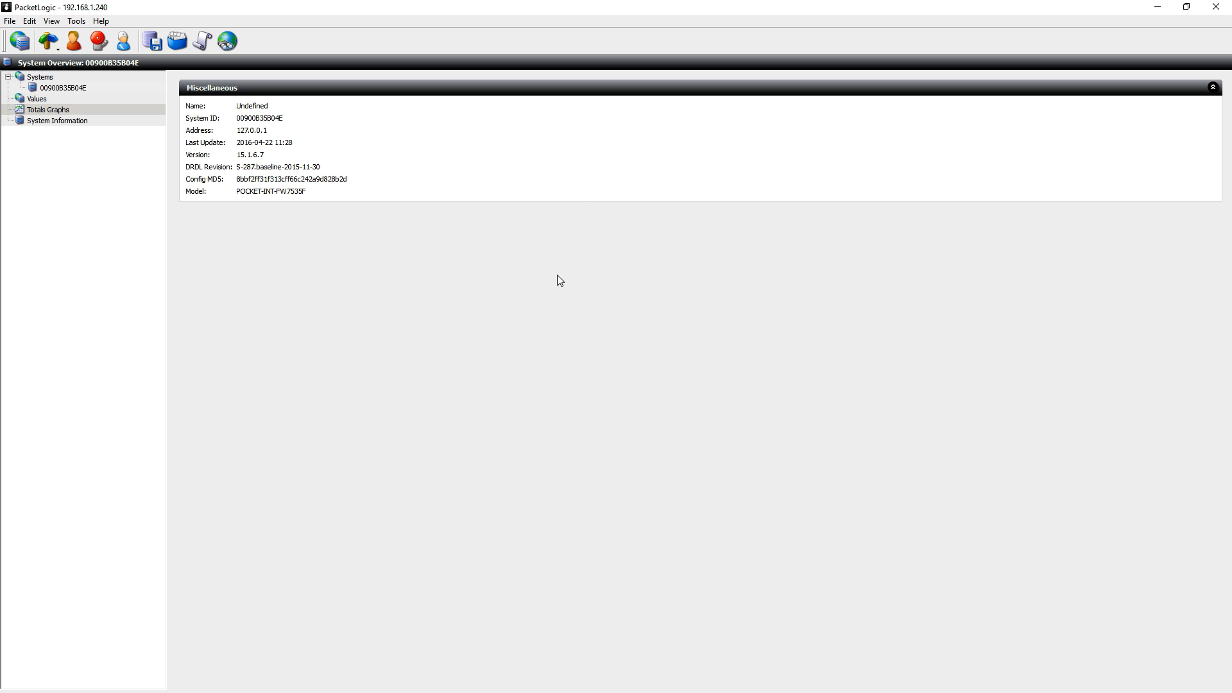
# - Open the Objects & Rules Editor and maximize its window
pyautogui.click(51, 43)
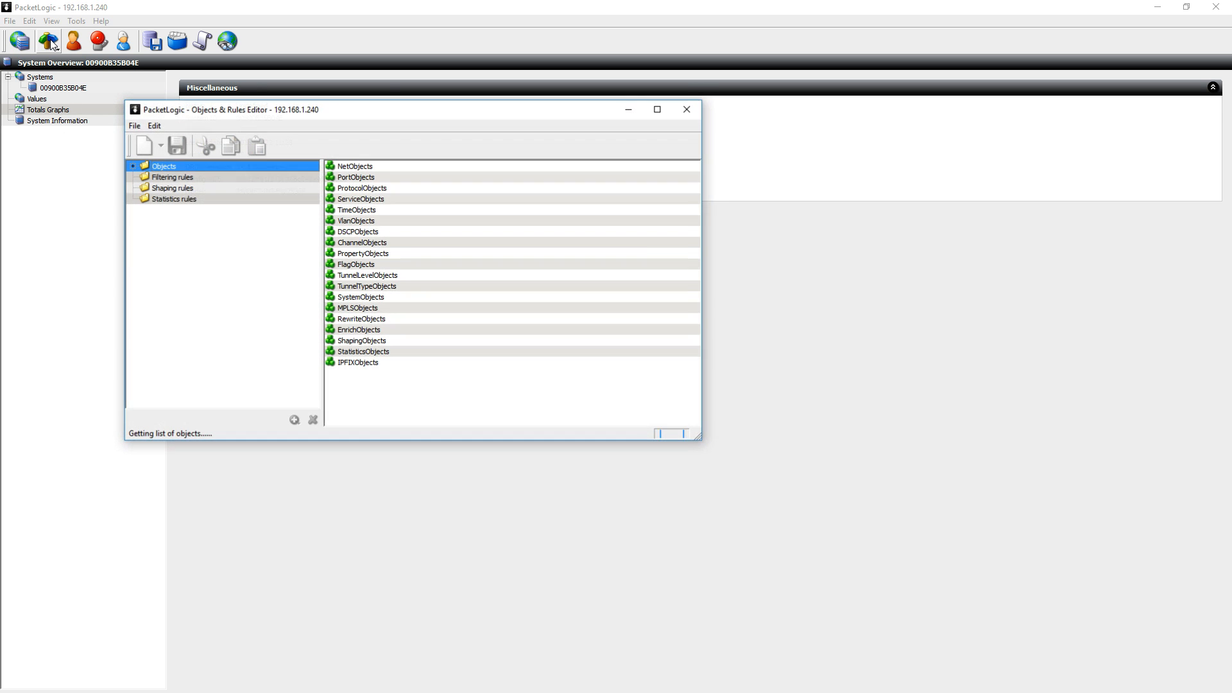
pyautogui.moveTo(480, 115); pyautogui.dragTo(400, 77)
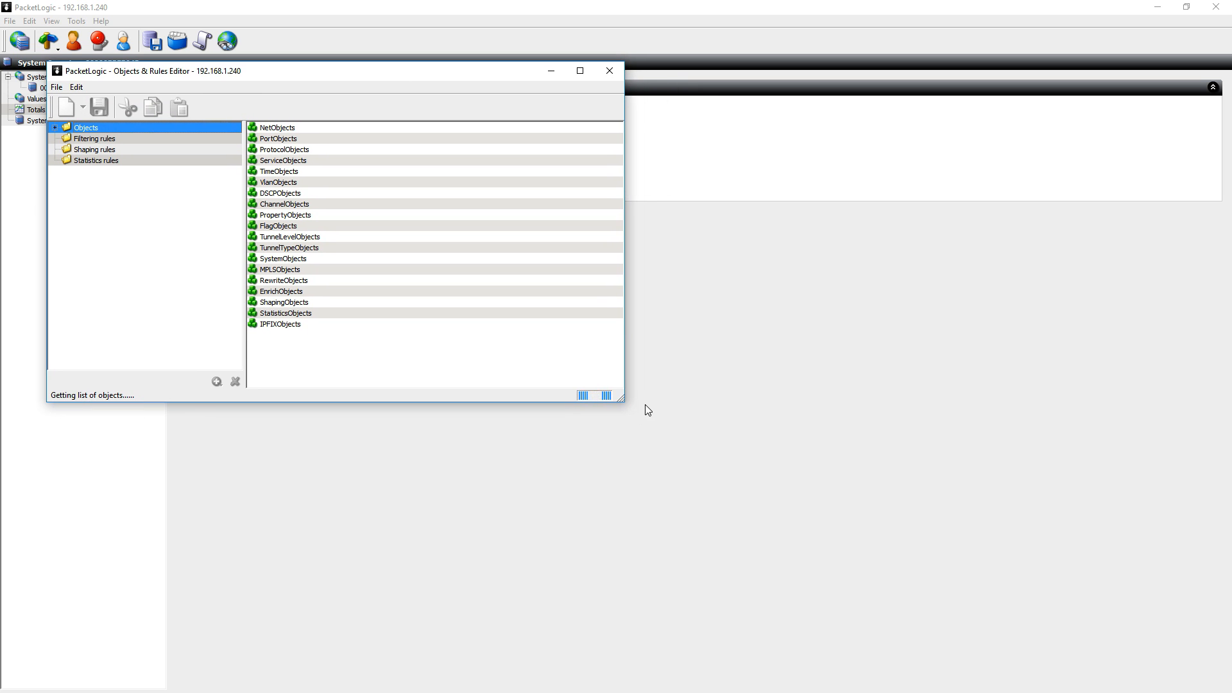
pyautogui.click(582, 75)
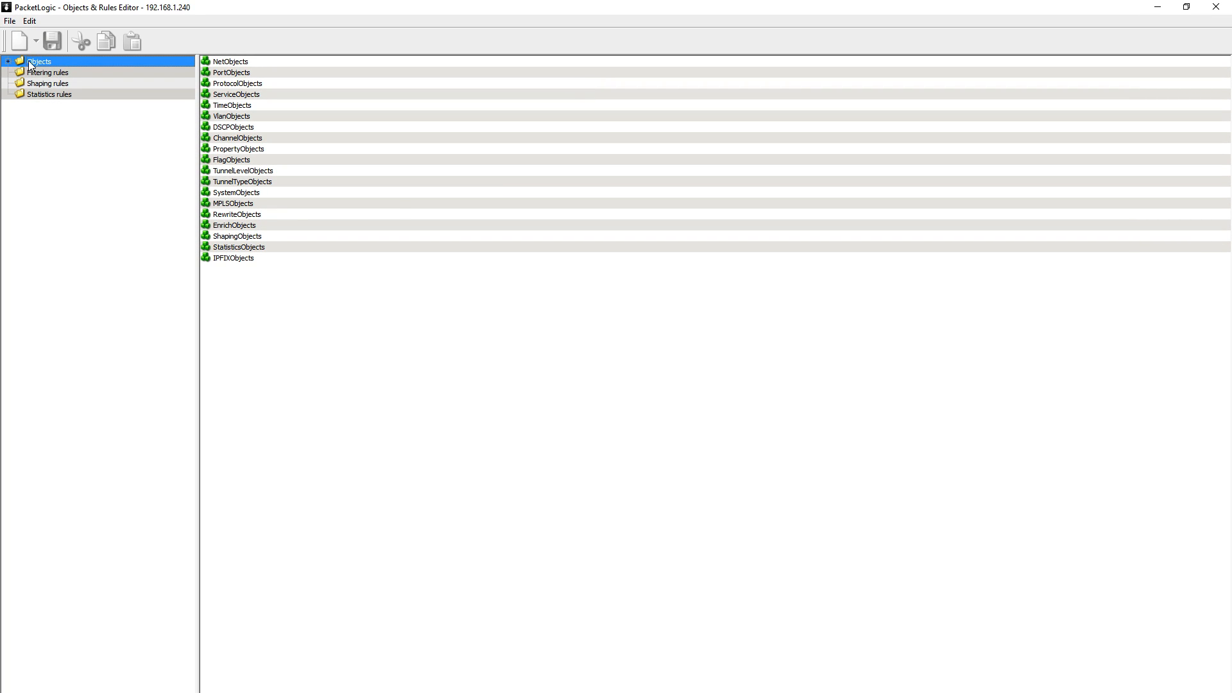
# - Expand Objects, NetObjects and Sonar in the tree and view the Residential object, dismissing the automatic-object notice
pyautogui.click(8, 61)
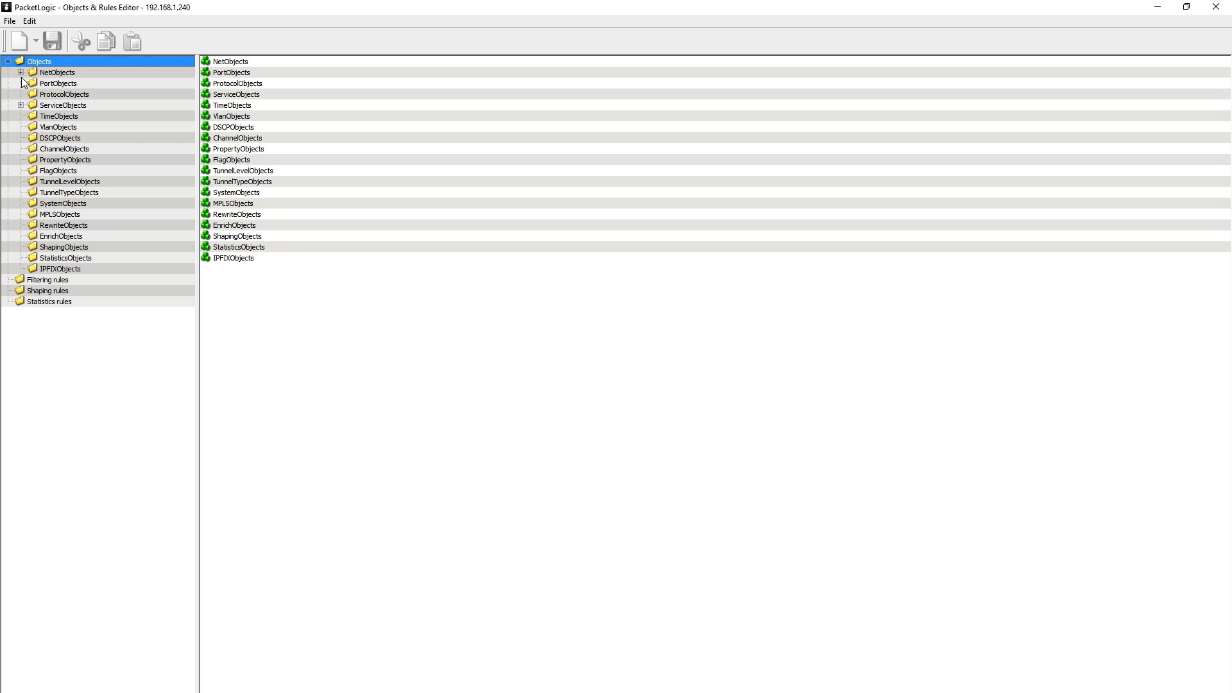
pyautogui.click(21, 72)
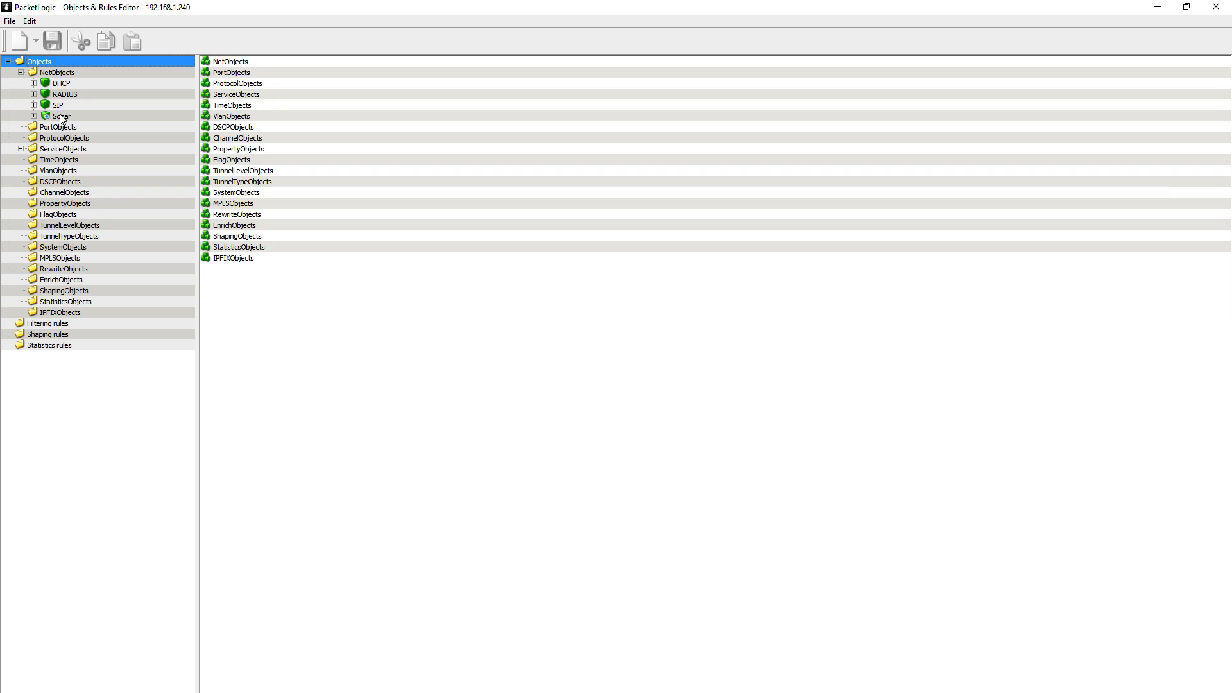
pyautogui.click(34, 116)
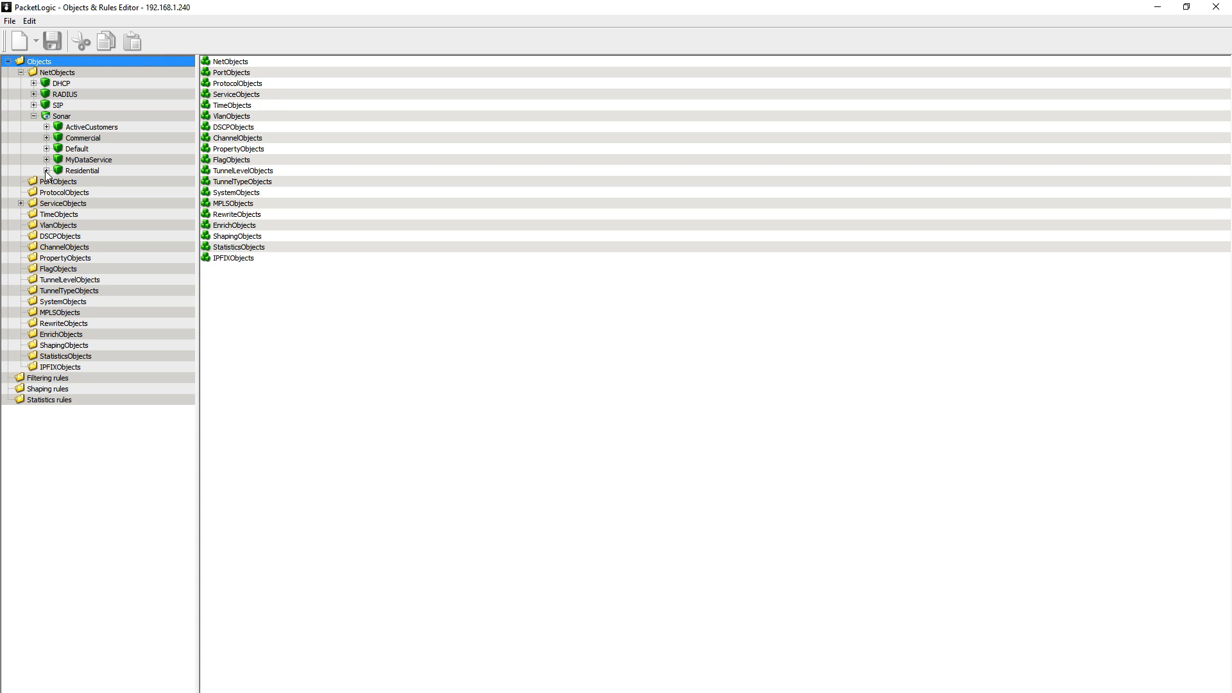
pyautogui.click(75, 173)
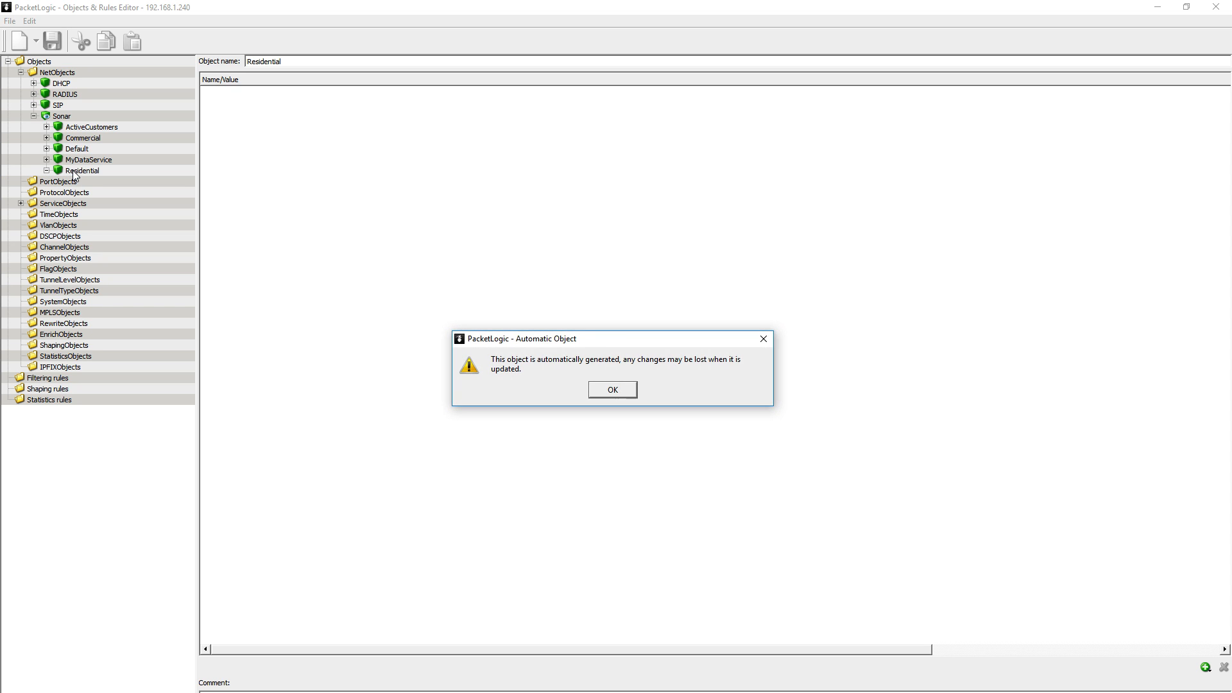
pyautogui.click(625, 391)
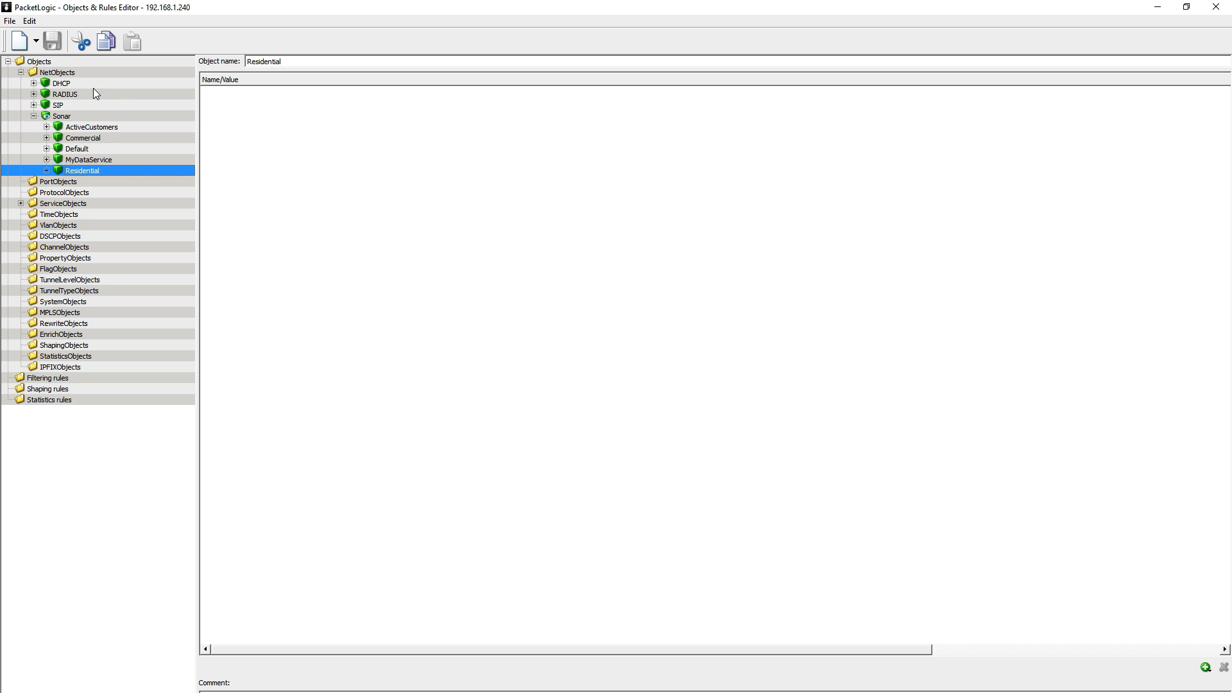
# - Create a new object under NetObjects and name it Everything
pyautogui.click(67, 74)
pyautogui.rightClick(69, 77)
pyautogui.moveTo(117, 79)
pyautogui.click(191, 88)
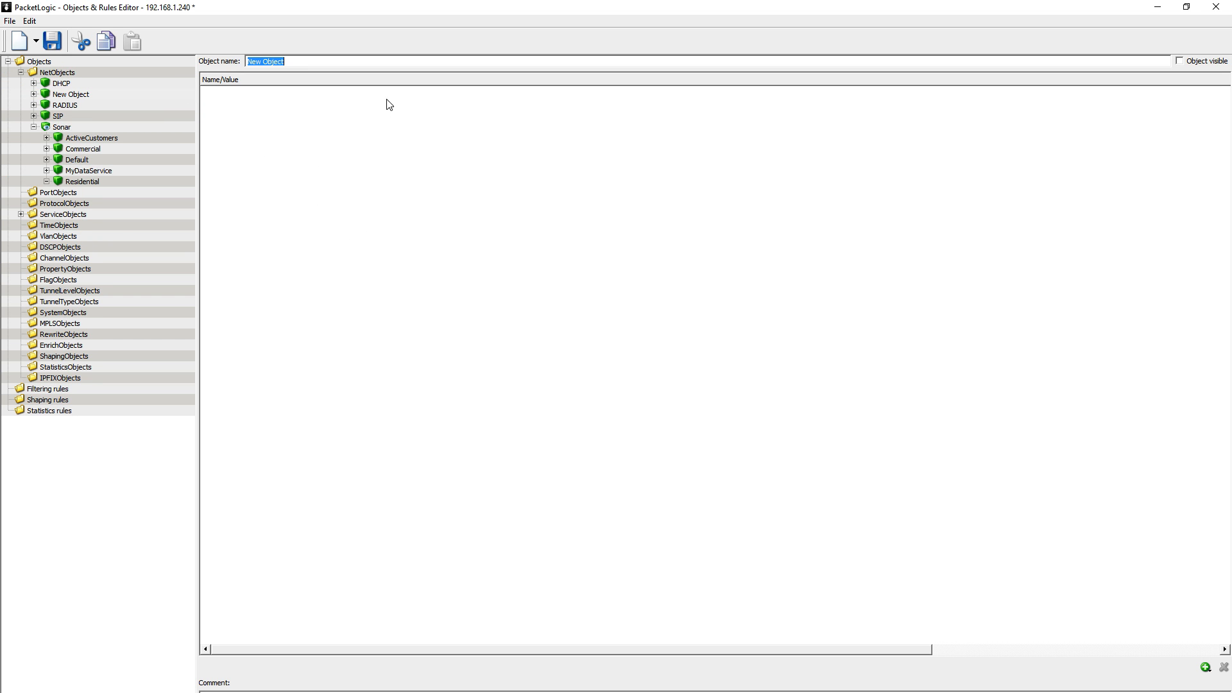
pyautogui.write('Everything')
# - Add an included IPv4 network item 0.0.0.0/0.0.0.0 to the Everything NetObject
pyautogui.rightClick(347, 159)
pyautogui.moveTo(351, 172)
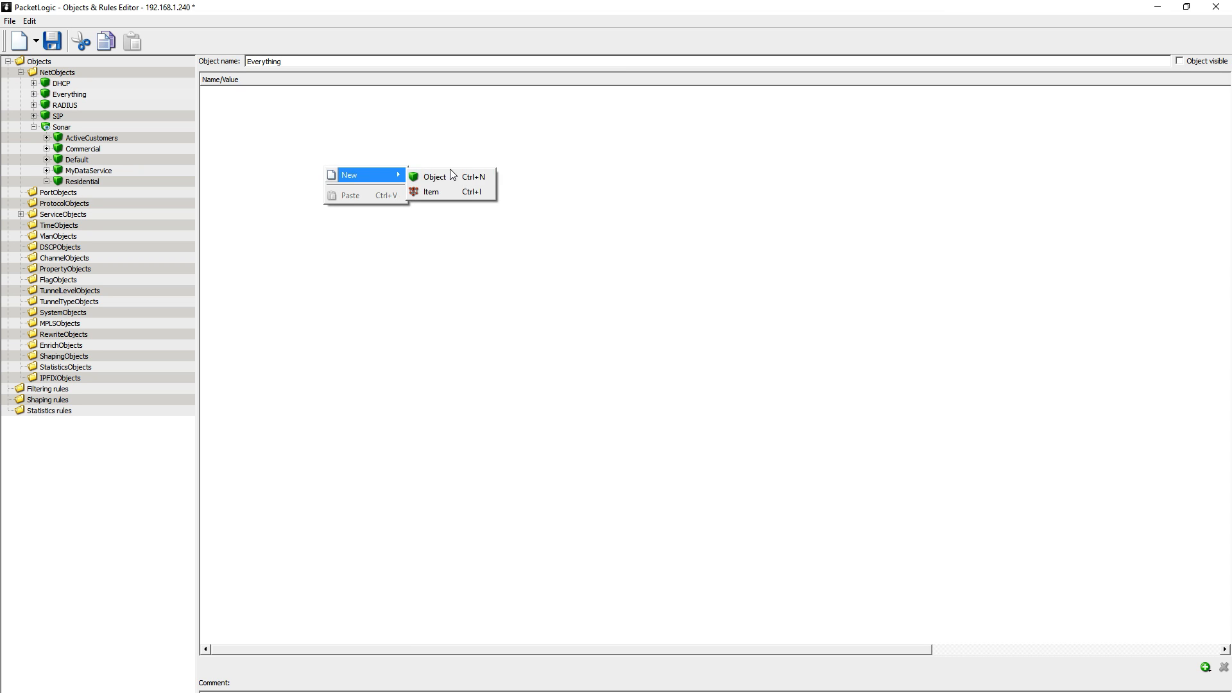
pyautogui.click(456, 188)
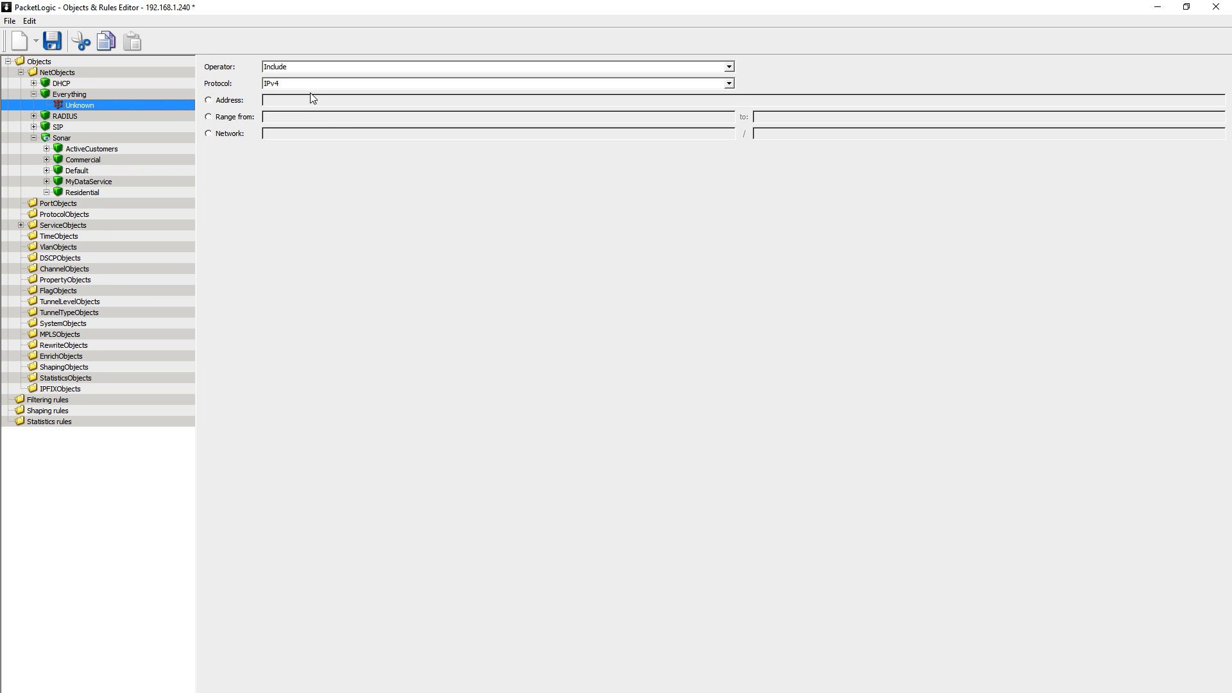
pyautogui.click(241, 117)
pyautogui.click(242, 135)
pyautogui.write('0.0.0.0')
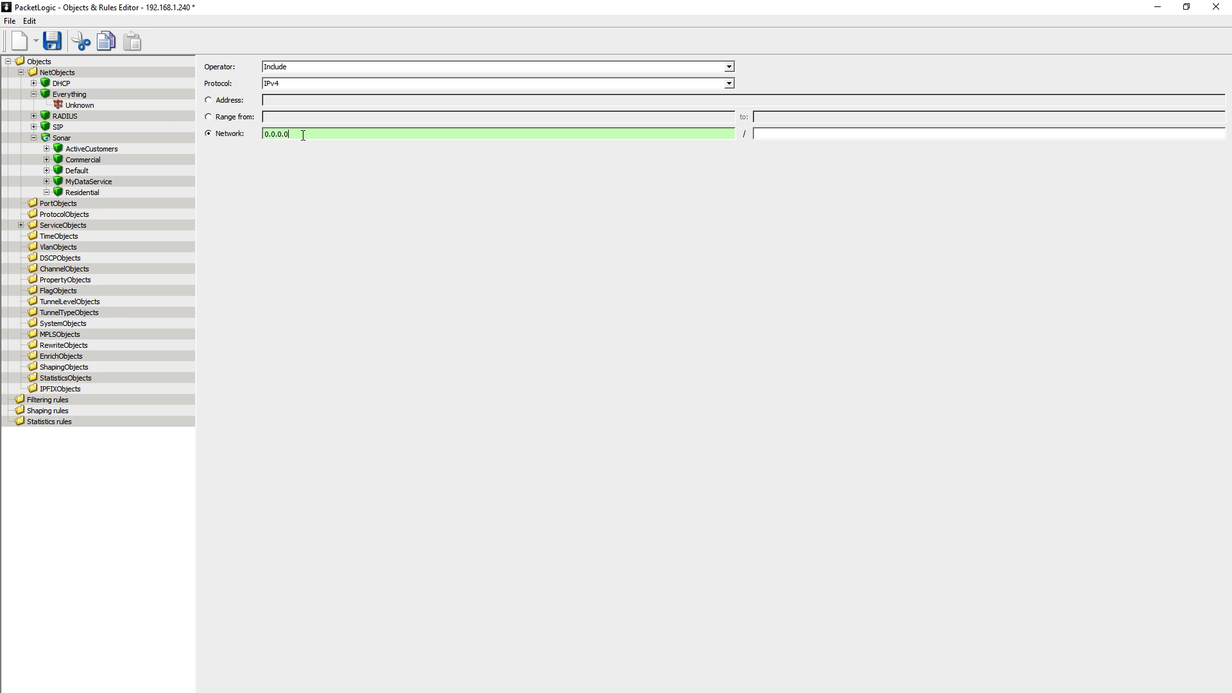
pyautogui.press('Tab')
pyautogui.write('0.0.0.0')
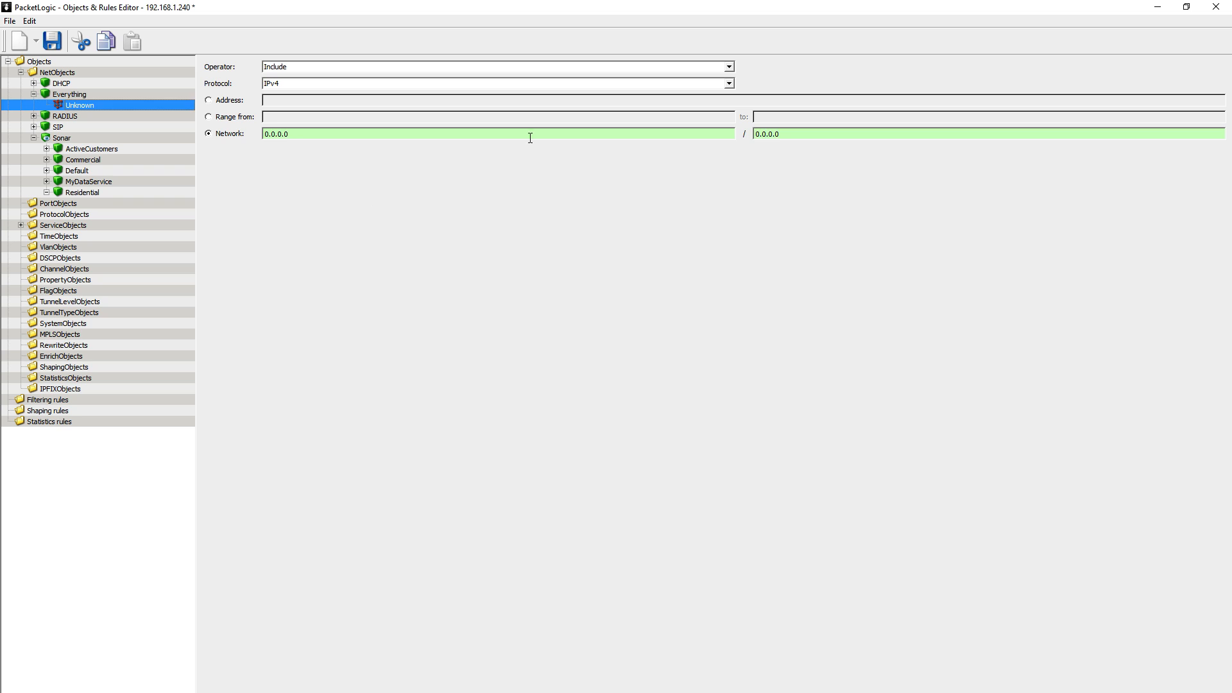
pyautogui.click(74, 95)
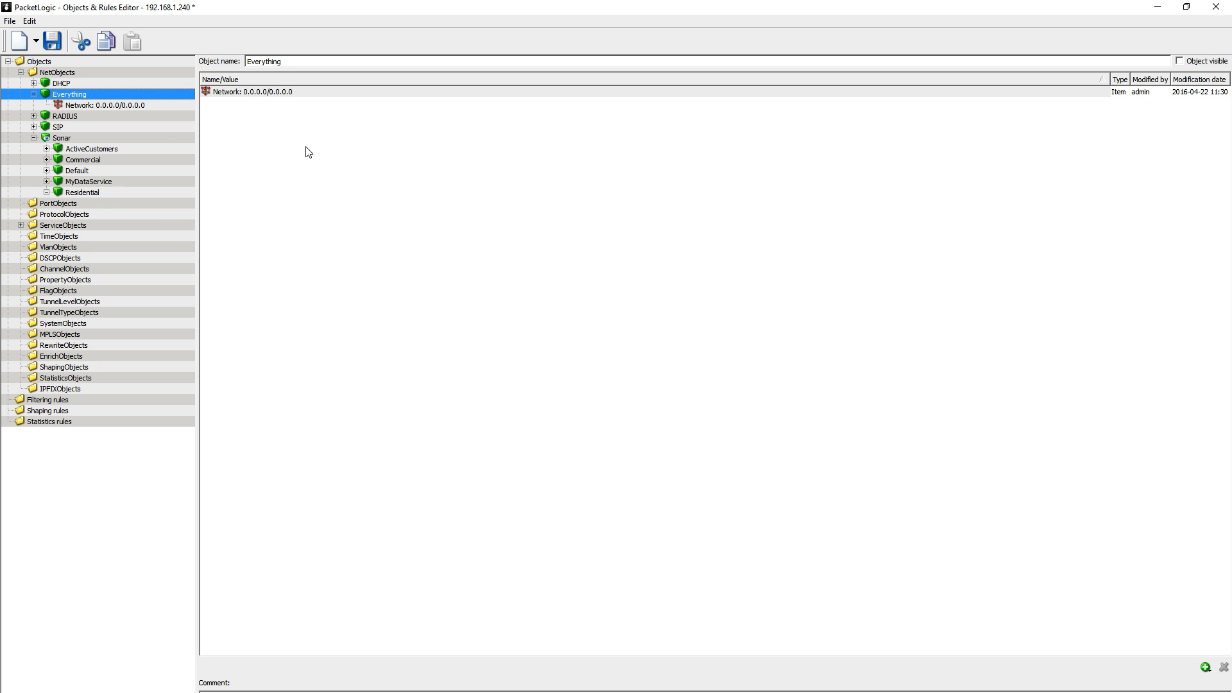
pyautogui.click(34, 94)
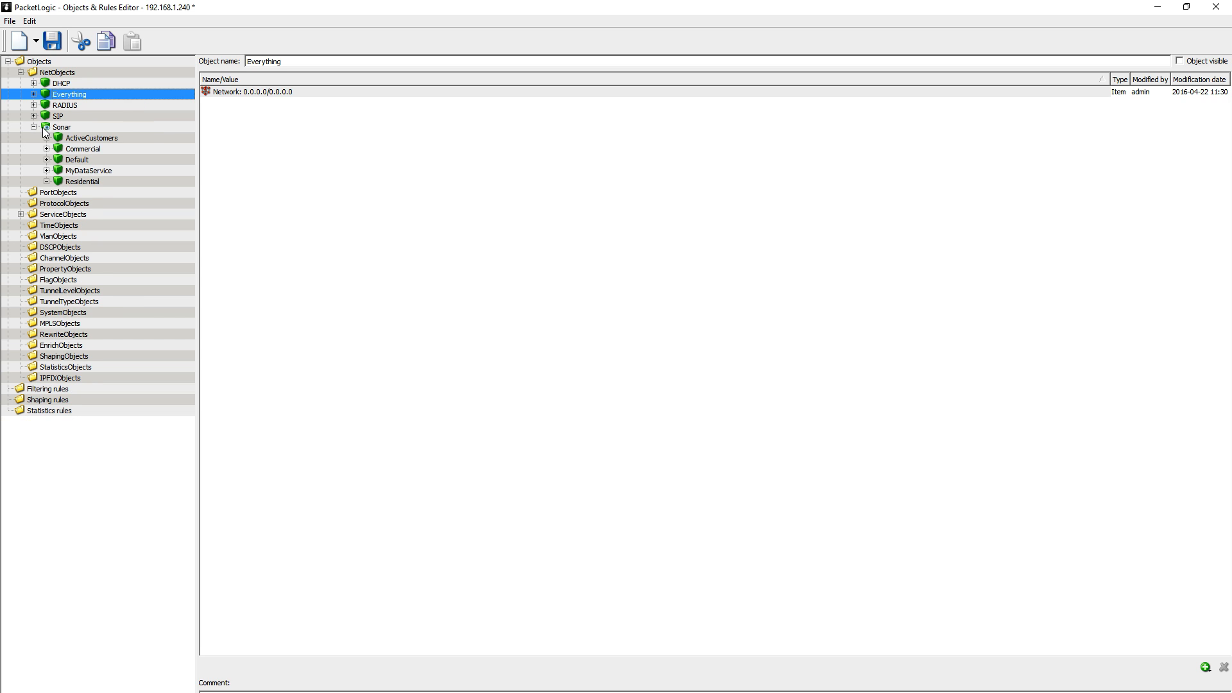
pyautogui.click(34, 127)
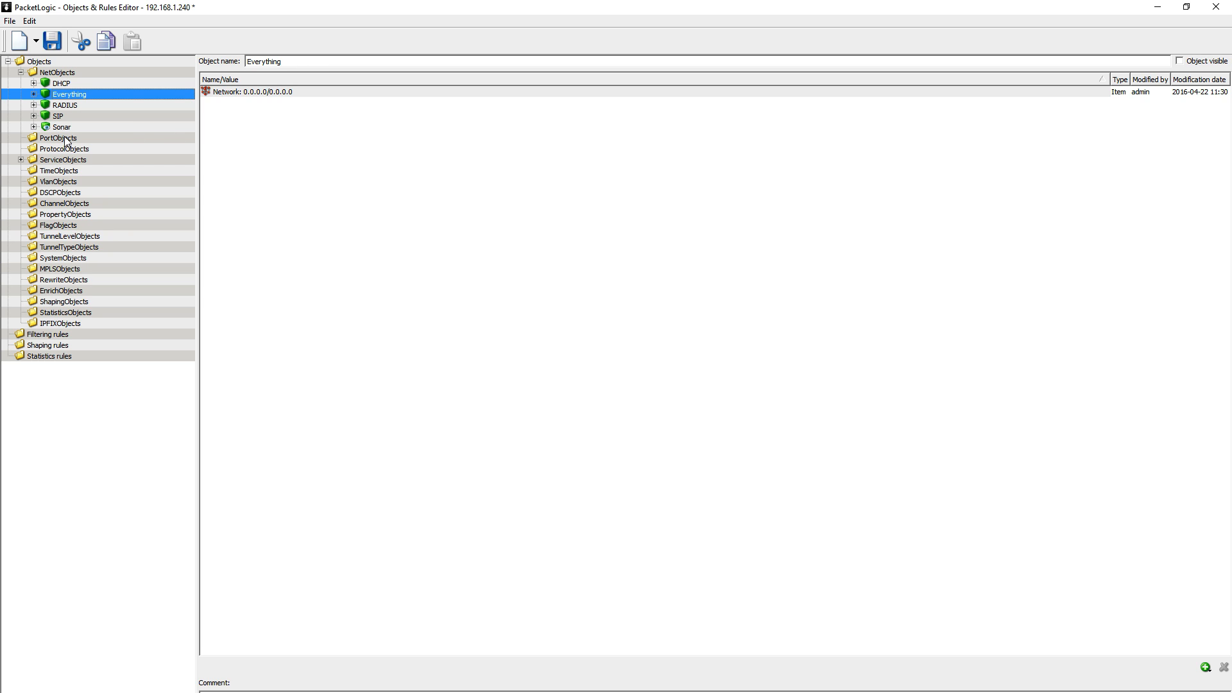
pyautogui.click(34, 127)
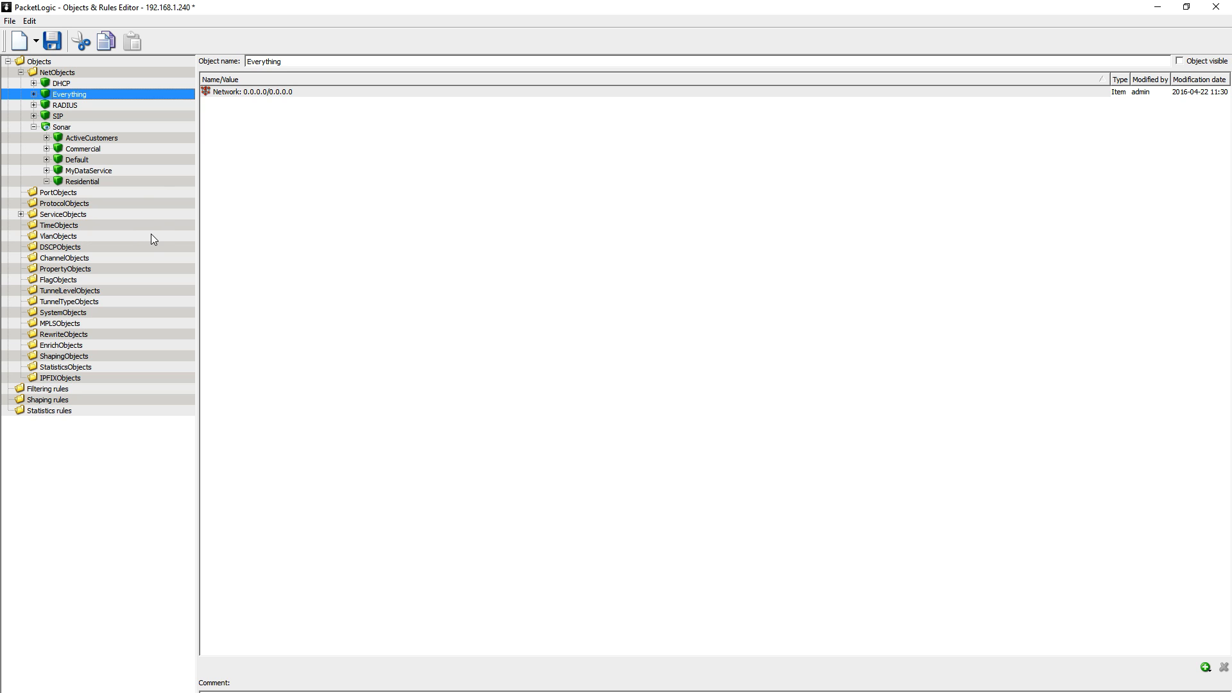
# - Create a new object under ShapingObjects and name it My Data Service
pyautogui.click(71, 358)
pyautogui.rightClick(52, 362)
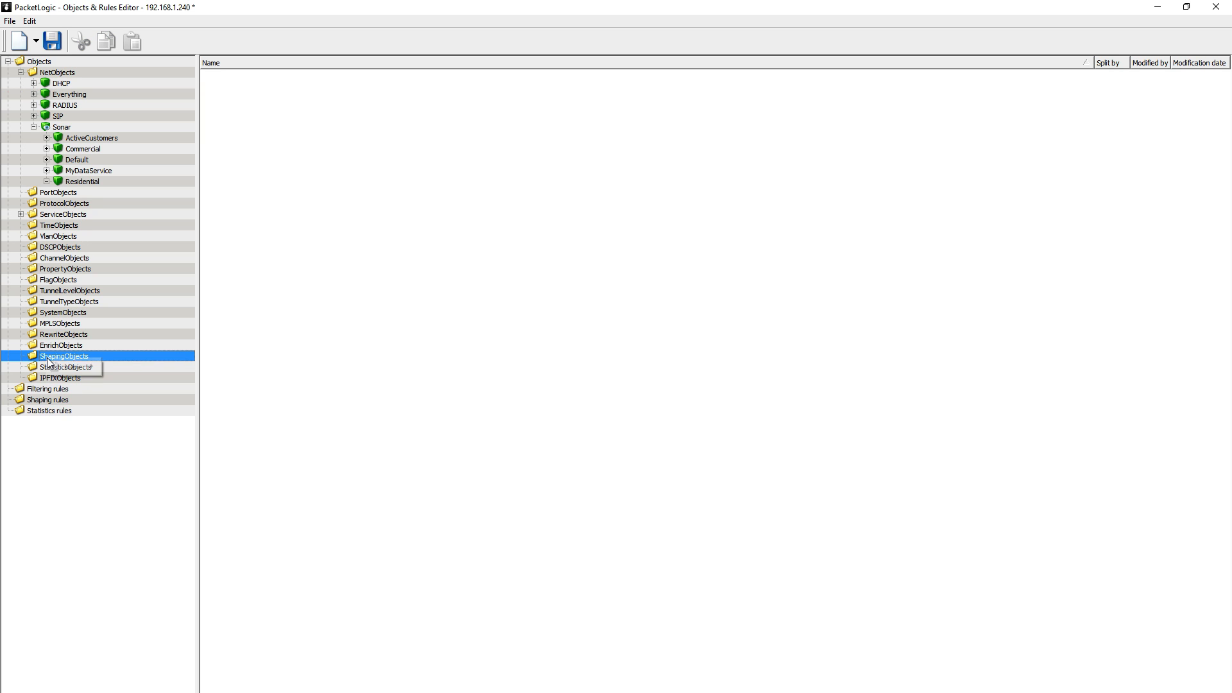
pyautogui.moveTo(76, 366)
pyautogui.click(129, 368)
pyautogui.write('MN')
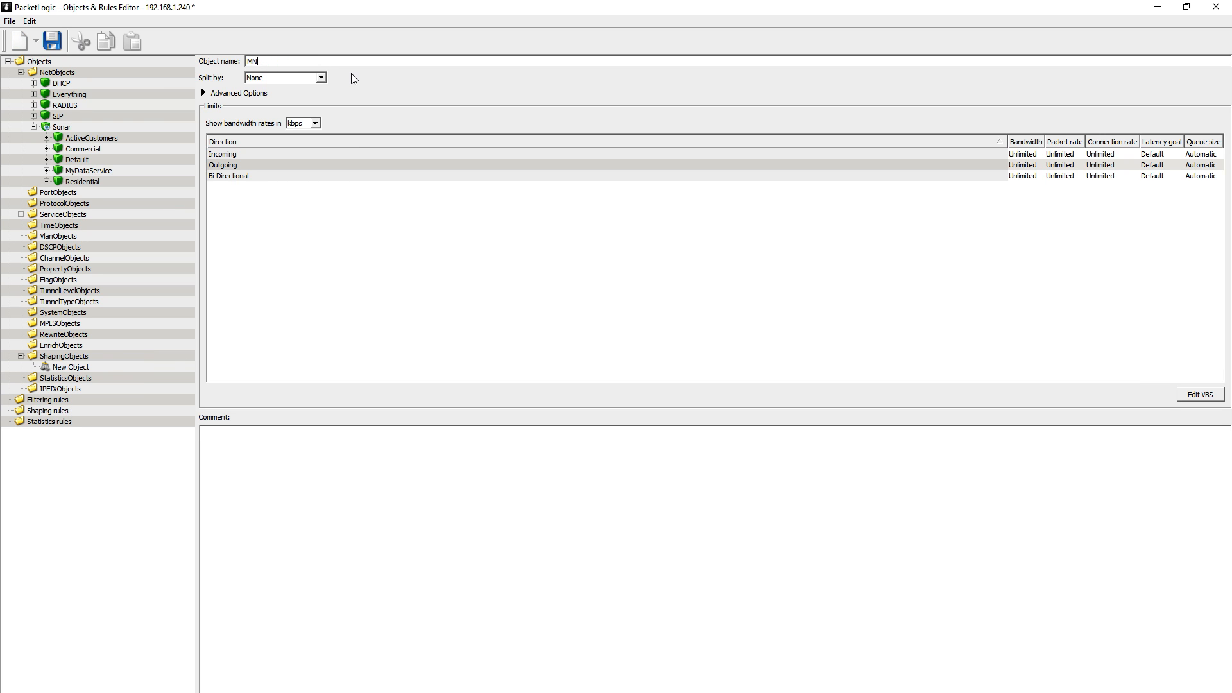
pyautogui.write('y Data Service')
# - Split the My Data Service shaping object by Subscriber, using Sonar/MyDataService as the subscriber NetObject
pyautogui.click(306, 77)
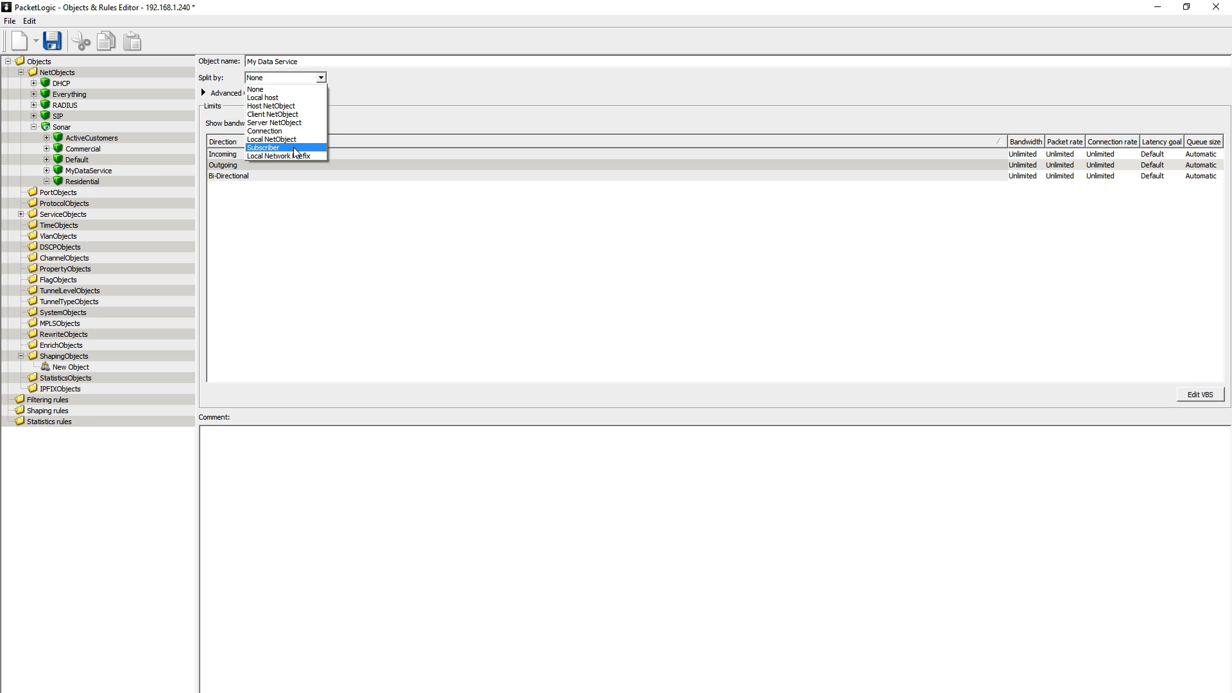
pyautogui.click(274, 147)
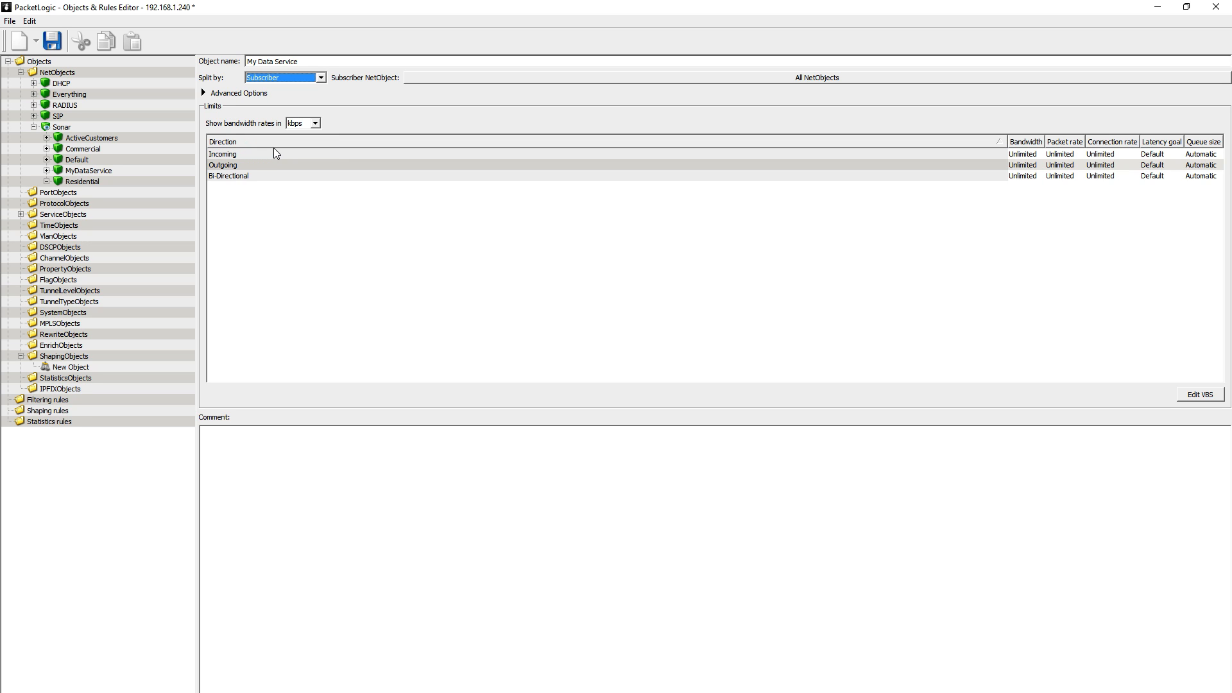
pyautogui.click(482, 79)
pyautogui.click(413, 90)
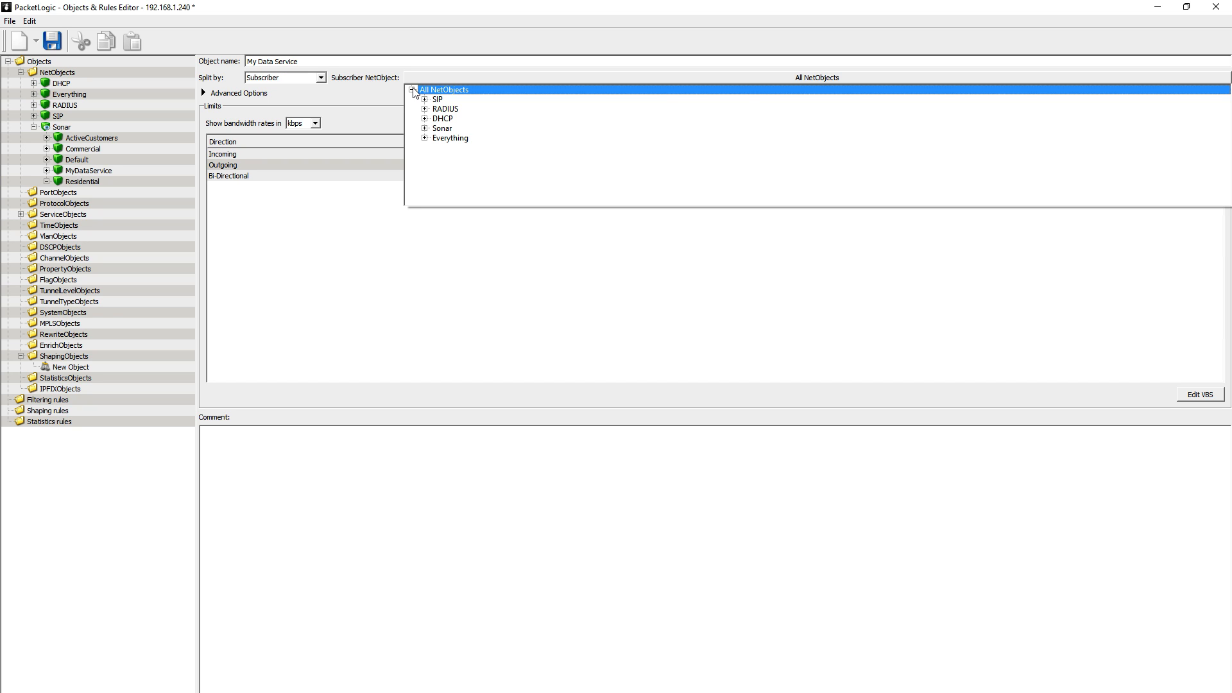
pyautogui.click(425, 129)
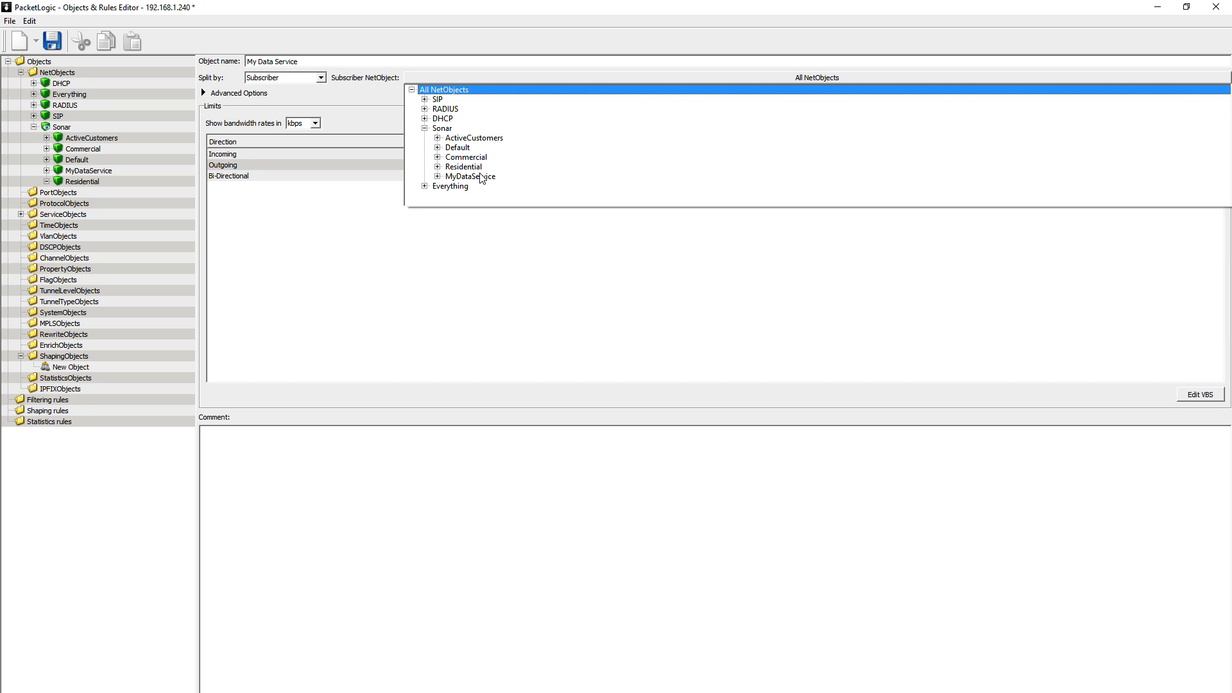
pyautogui.click(481, 177)
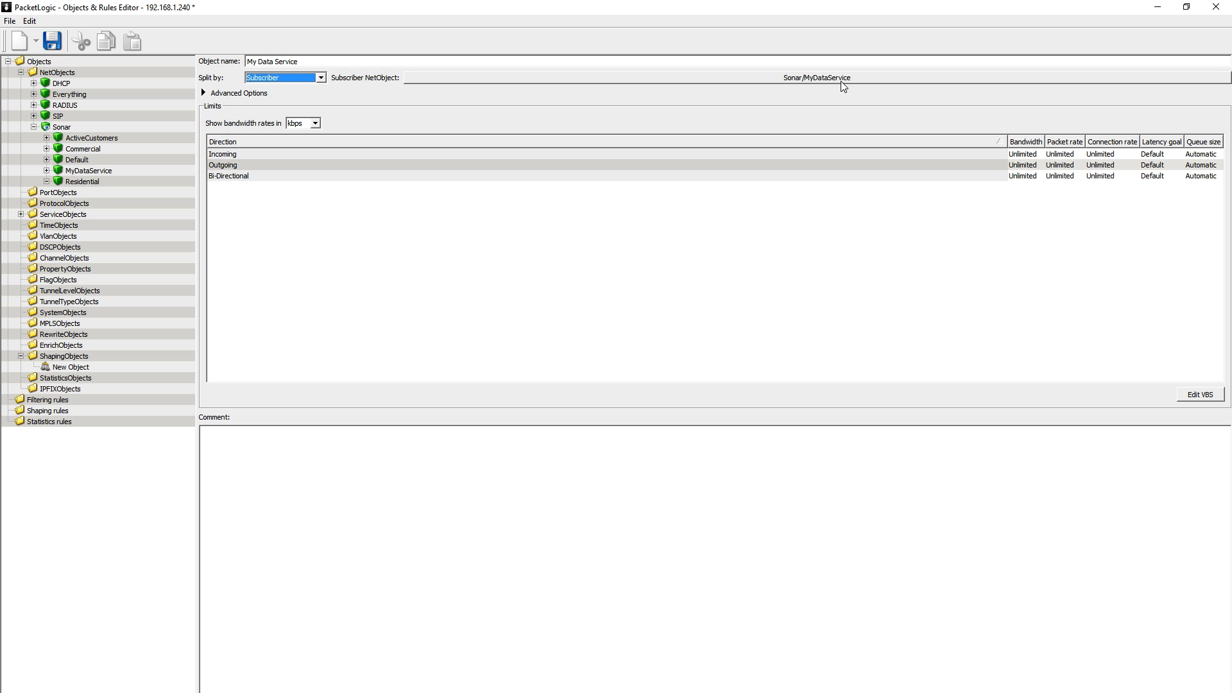
pyautogui.click(253, 94)
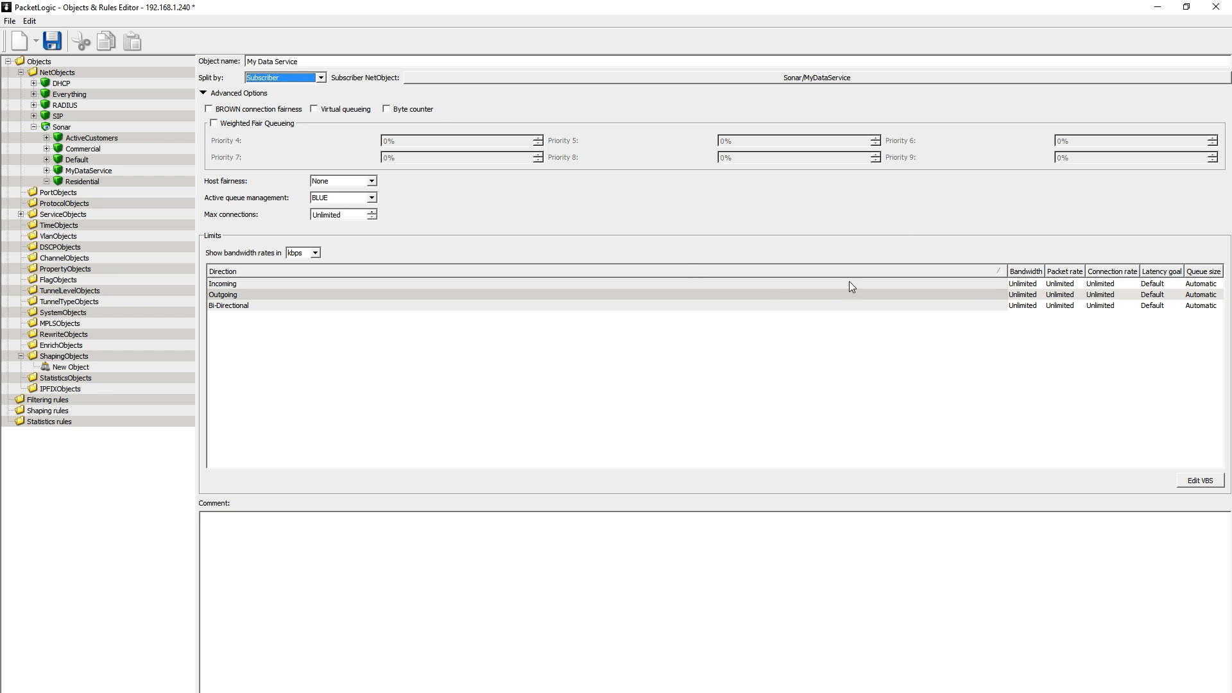
pyautogui.click(243, 95)
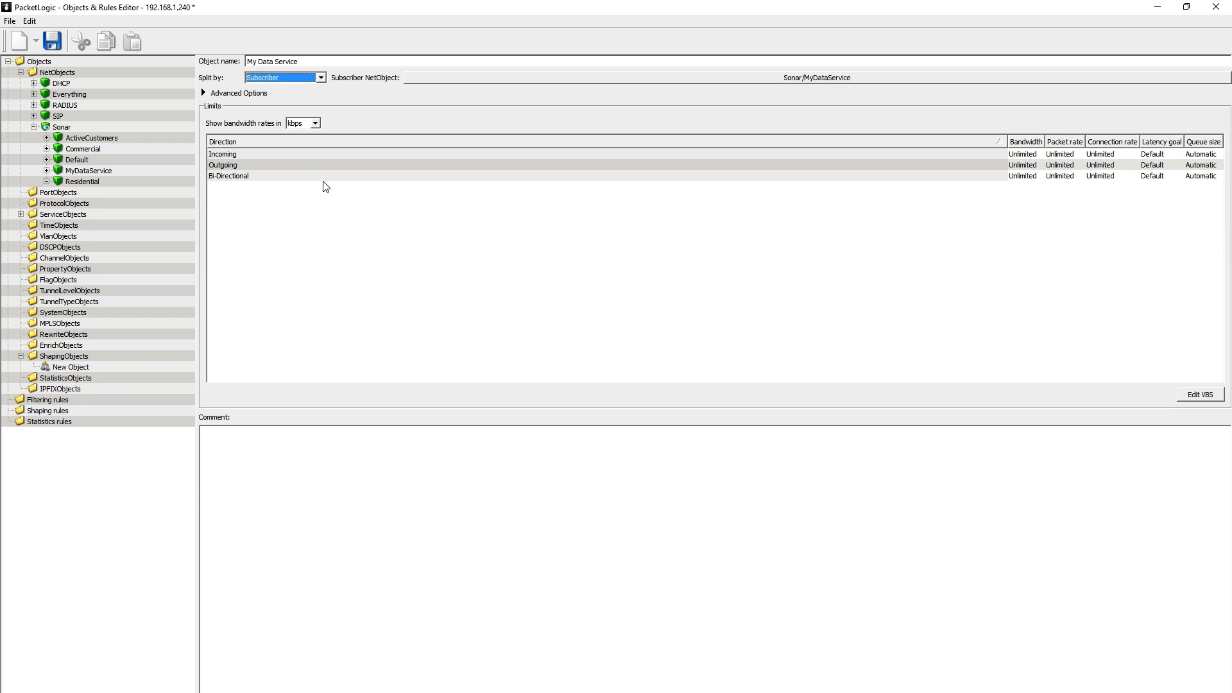
# - Show the shaping object's bandwidth rates in Mbps and limit incoming bandwidth to 5.00 Mbps and outgoing to 1.00 Mbps
pyautogui.click(317, 127)
pyautogui.click(1028, 155)
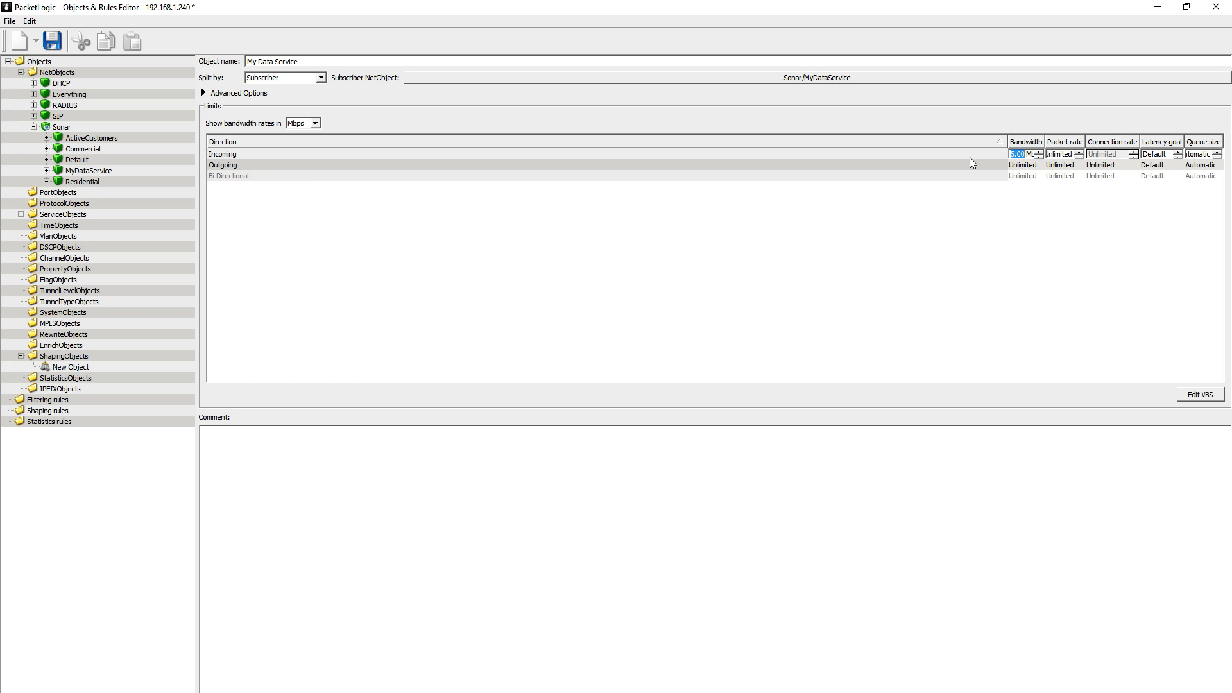
pyautogui.click(1027, 167)
pyautogui.click(1027, 166)
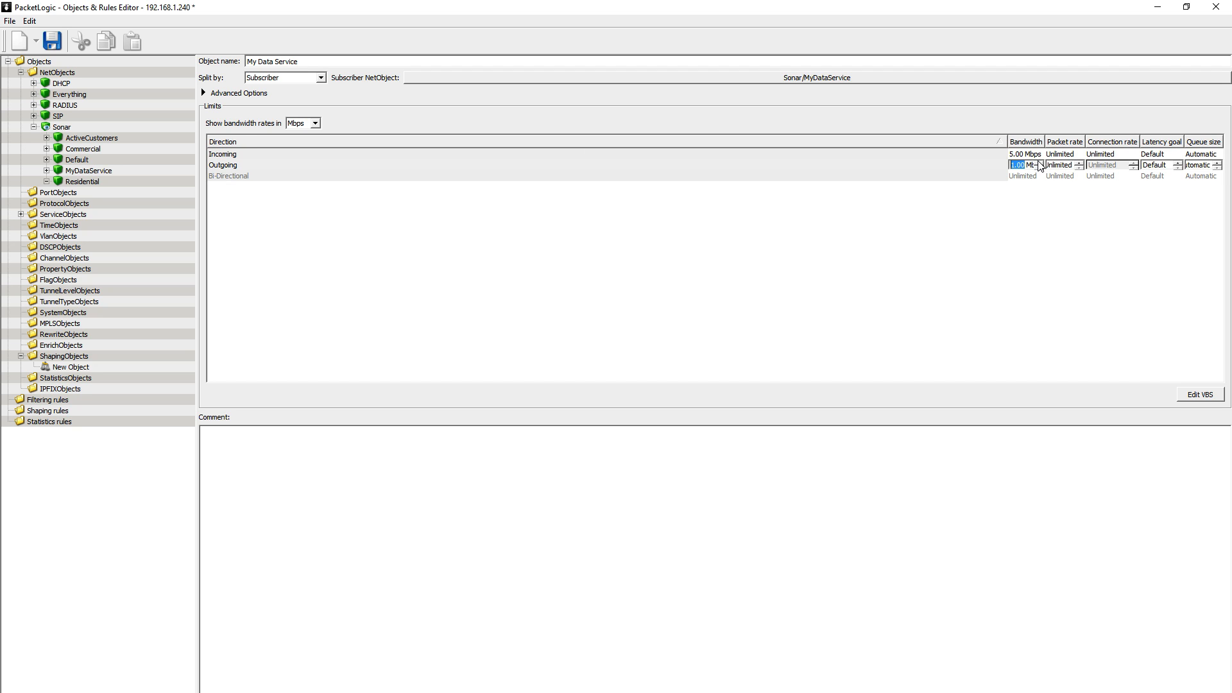
pyautogui.click(73, 358)
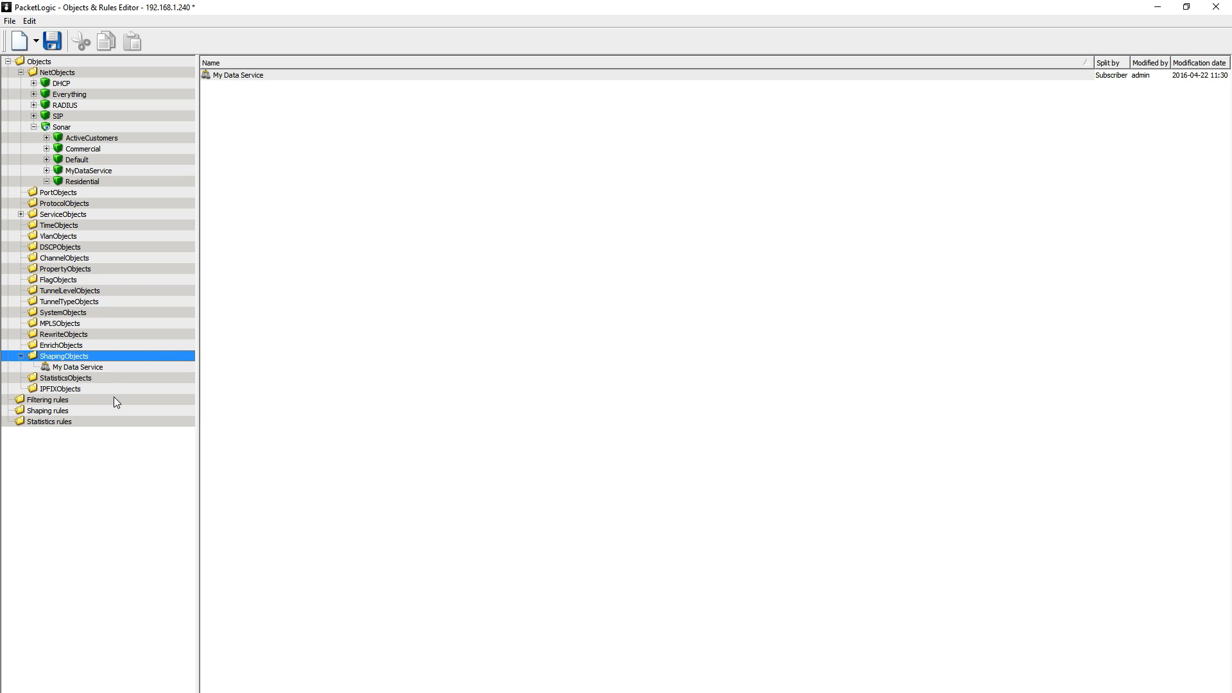
pyautogui.click(79, 368)
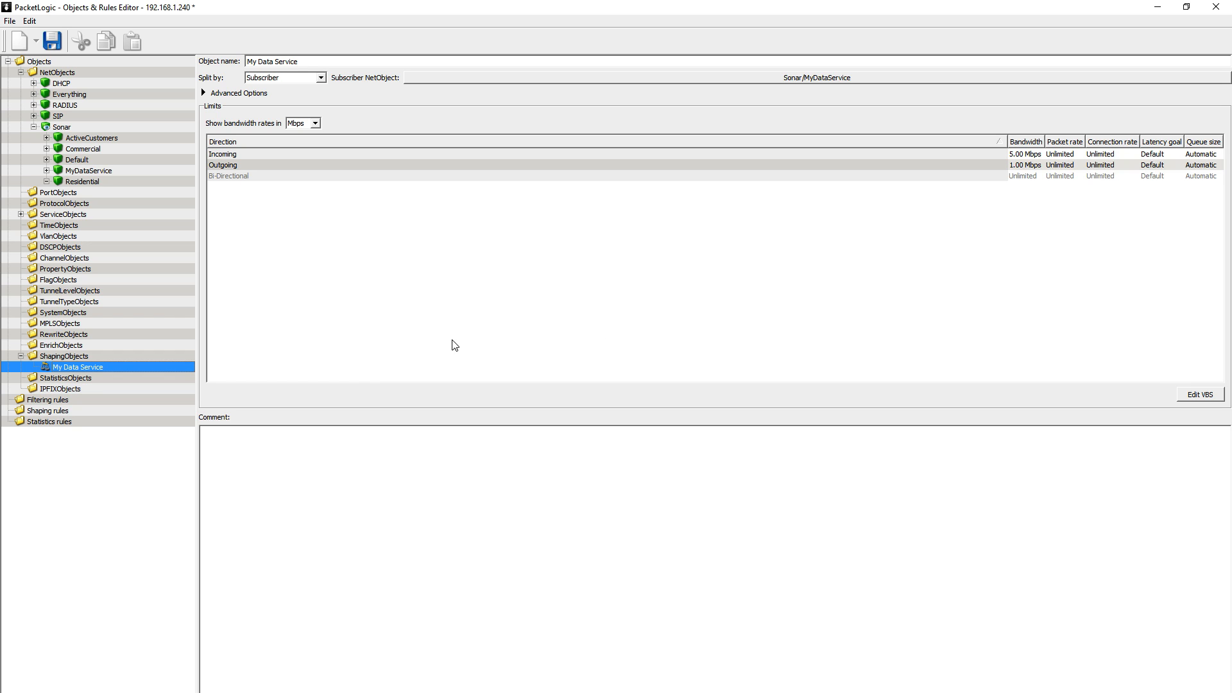
# - Create a new rule under Shaping rules and name it My Data Service
pyautogui.click(61, 412)
pyautogui.rightClick(328, 150)
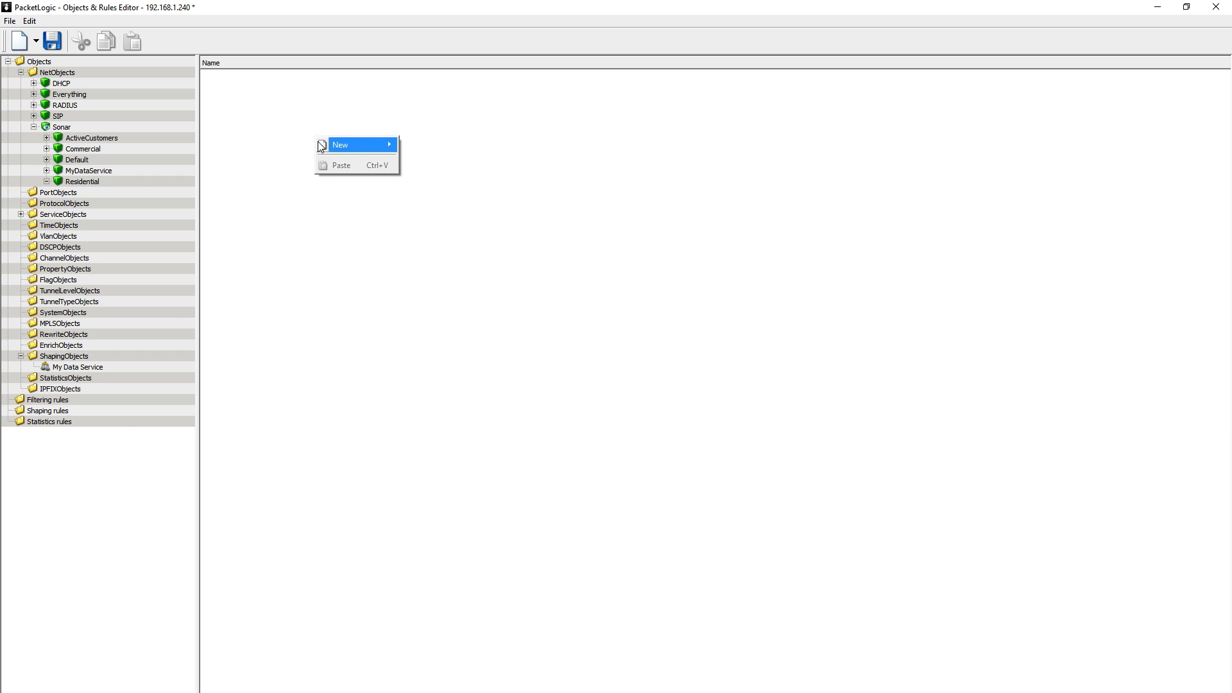
pyautogui.moveTo(377, 143)
pyautogui.click(467, 143)
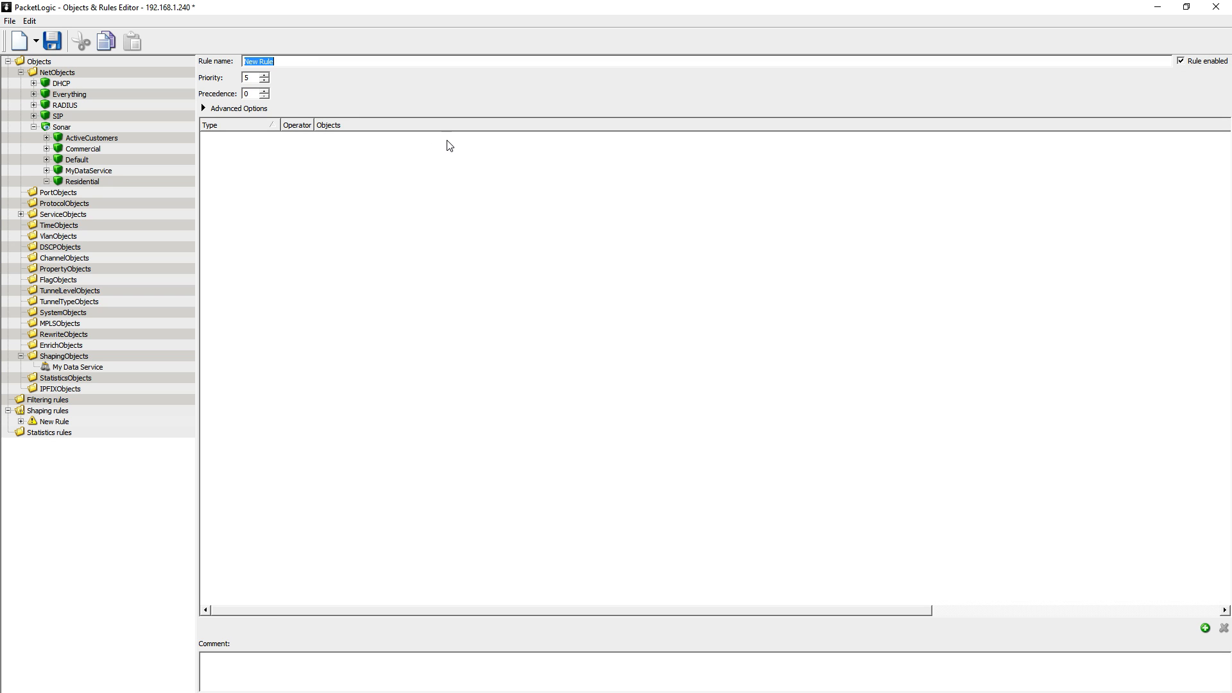
pyautogui.write('My Data Service')
pyautogui.click(244, 109)
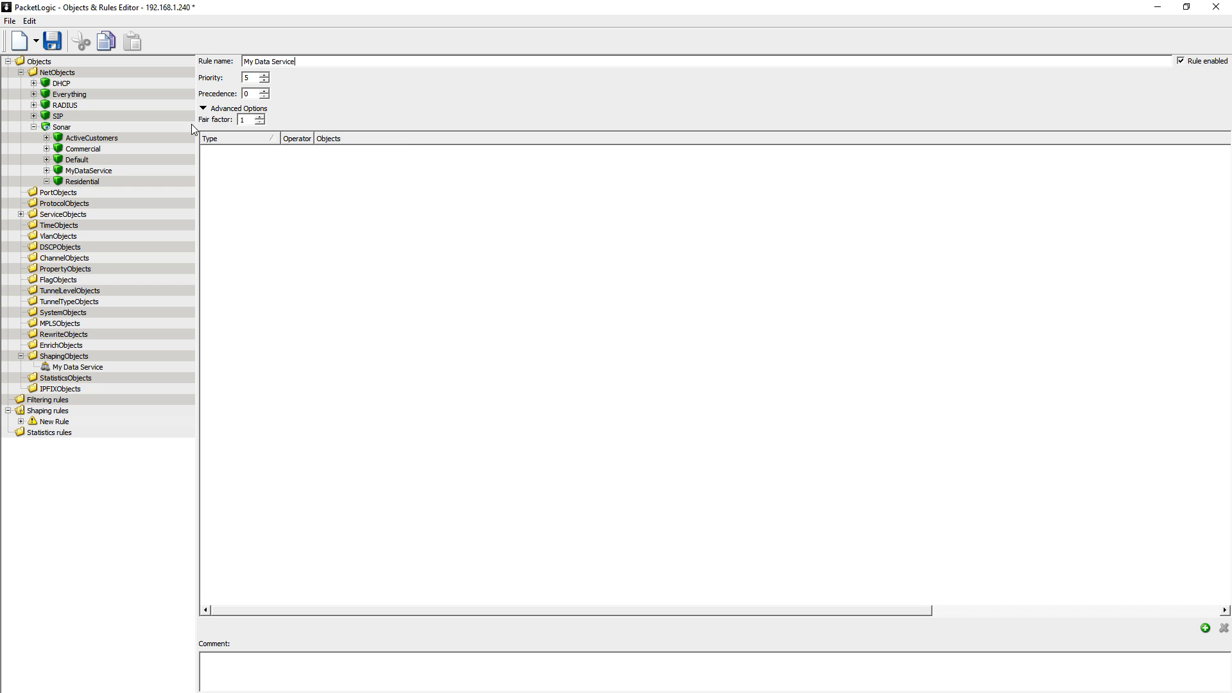
pyautogui.click(230, 108)
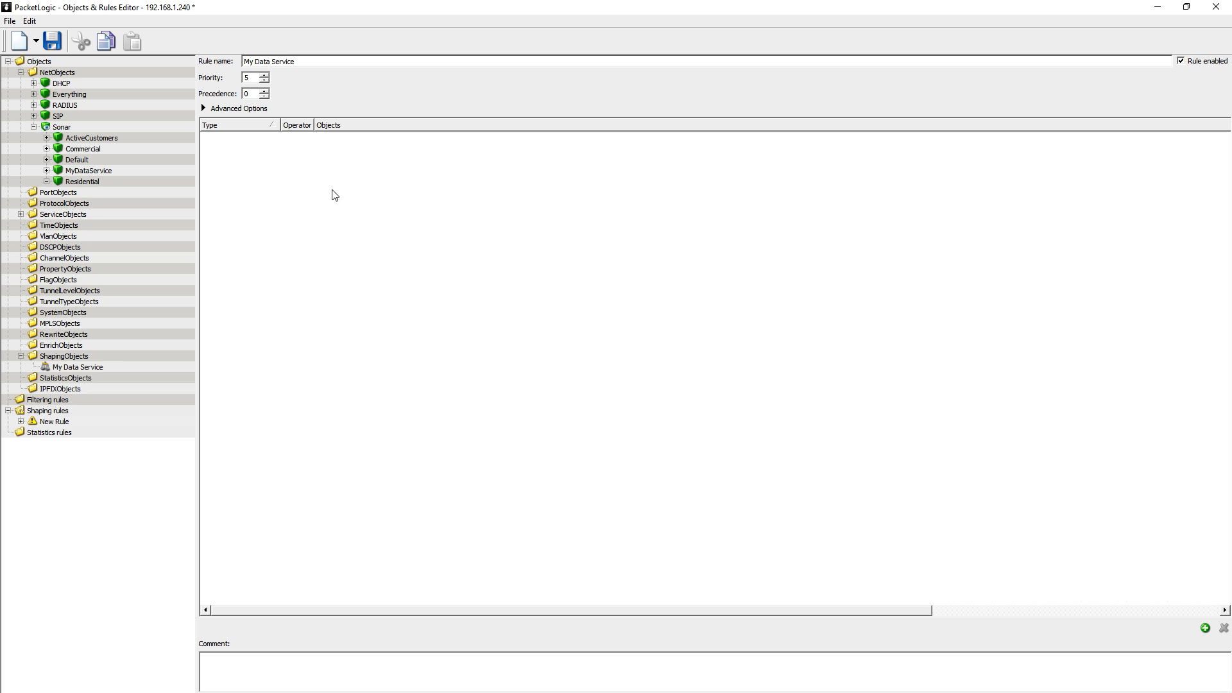
# - Add a condition to the My Data Service rule with type Local NetObjects, operator Equals and object Sonar/MyDataService
pyautogui.rightClick(246, 164)
pyautogui.moveTo(282, 179)
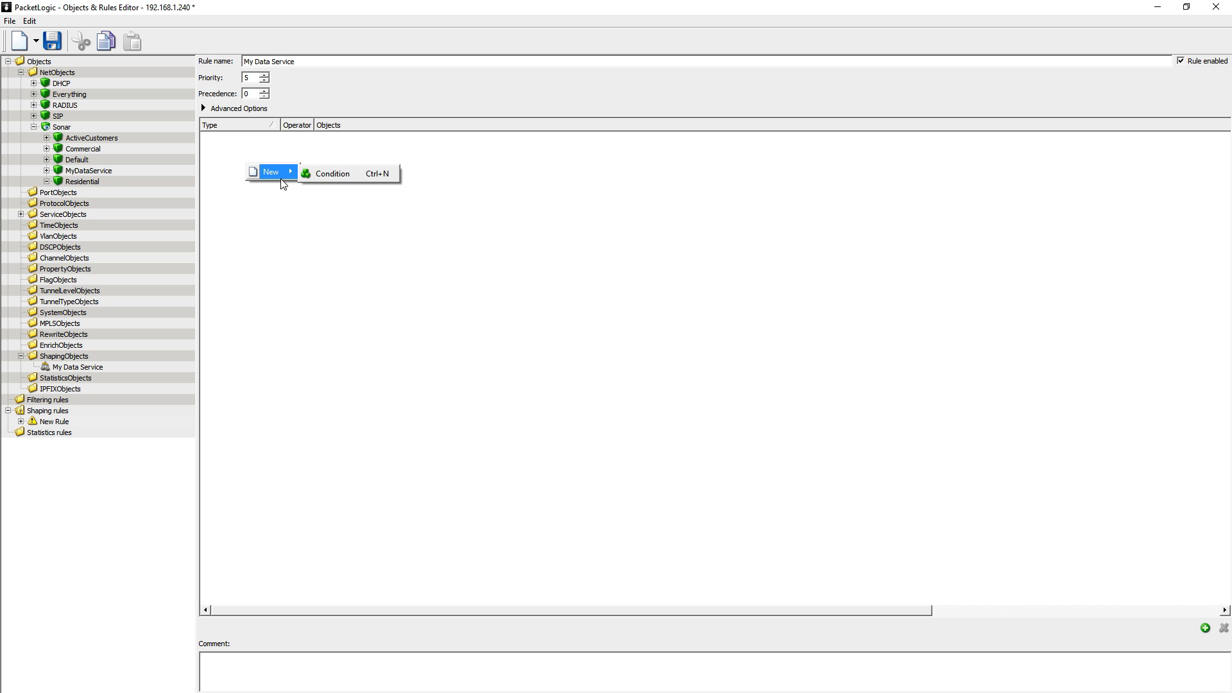
pyautogui.click(340, 174)
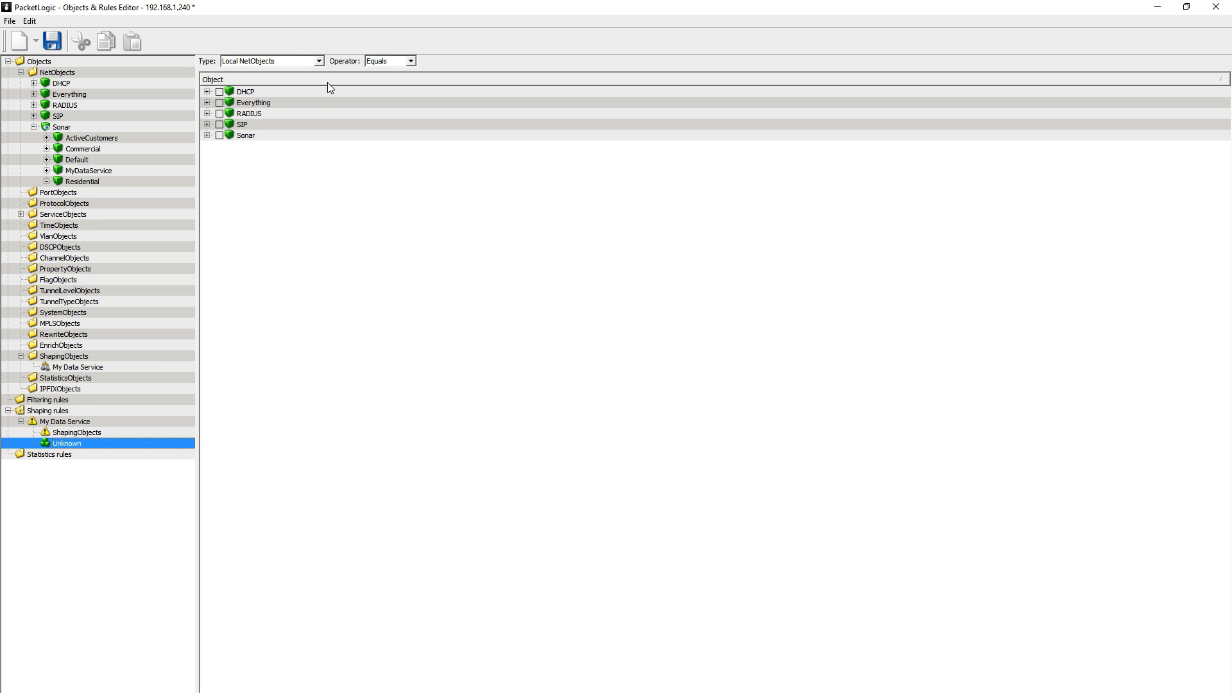
pyautogui.click(318, 61)
pyautogui.moveTo(318, 79)
pyautogui.mouseDown()
pyautogui.moveTo(322, 124)
pyautogui.moveTo(322, 75)
pyautogui.mouseUp()
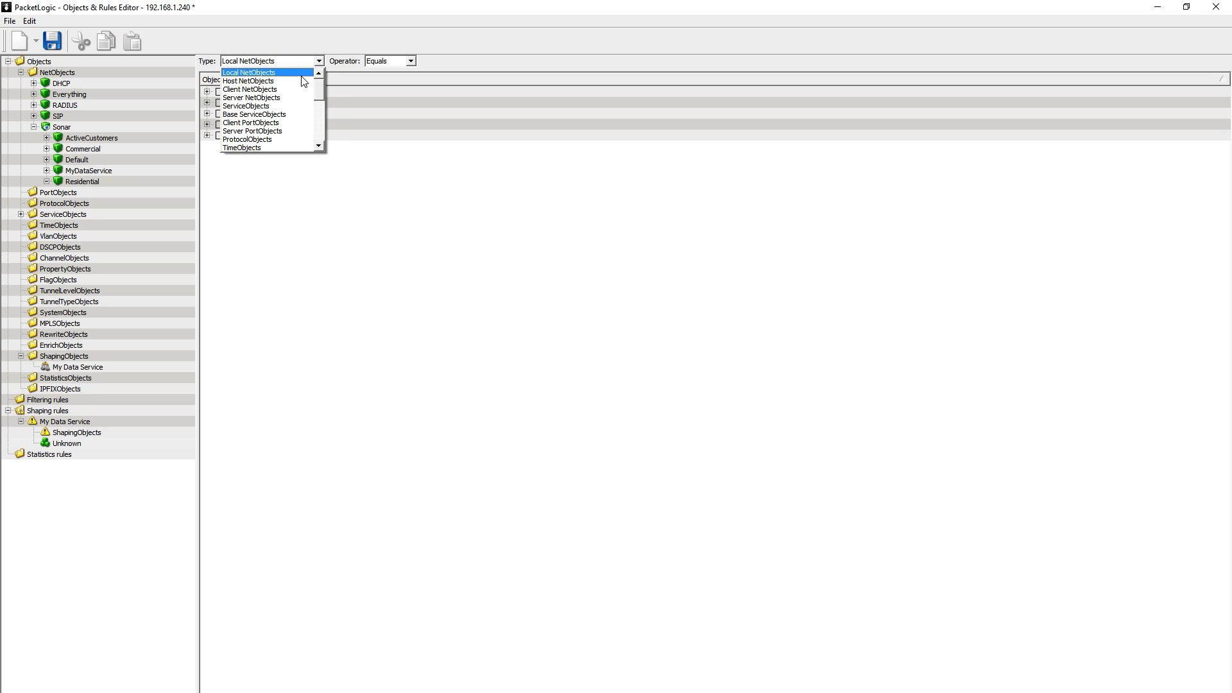
pyautogui.click(269, 72)
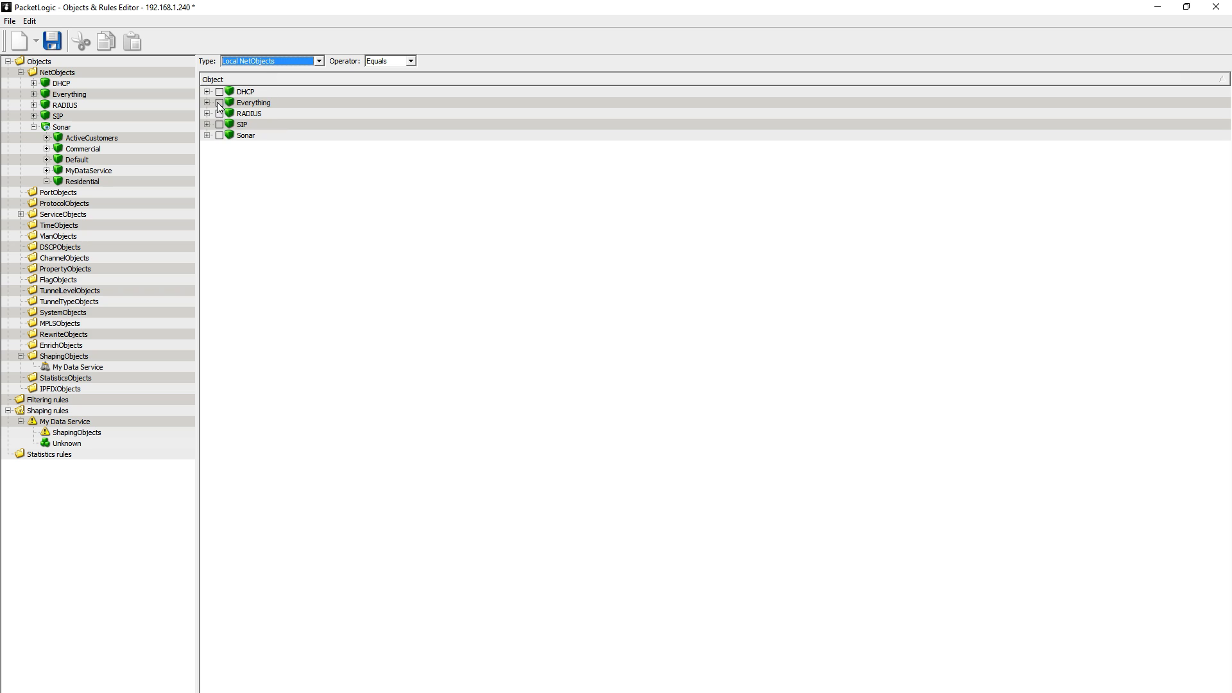
pyautogui.click(207, 135)
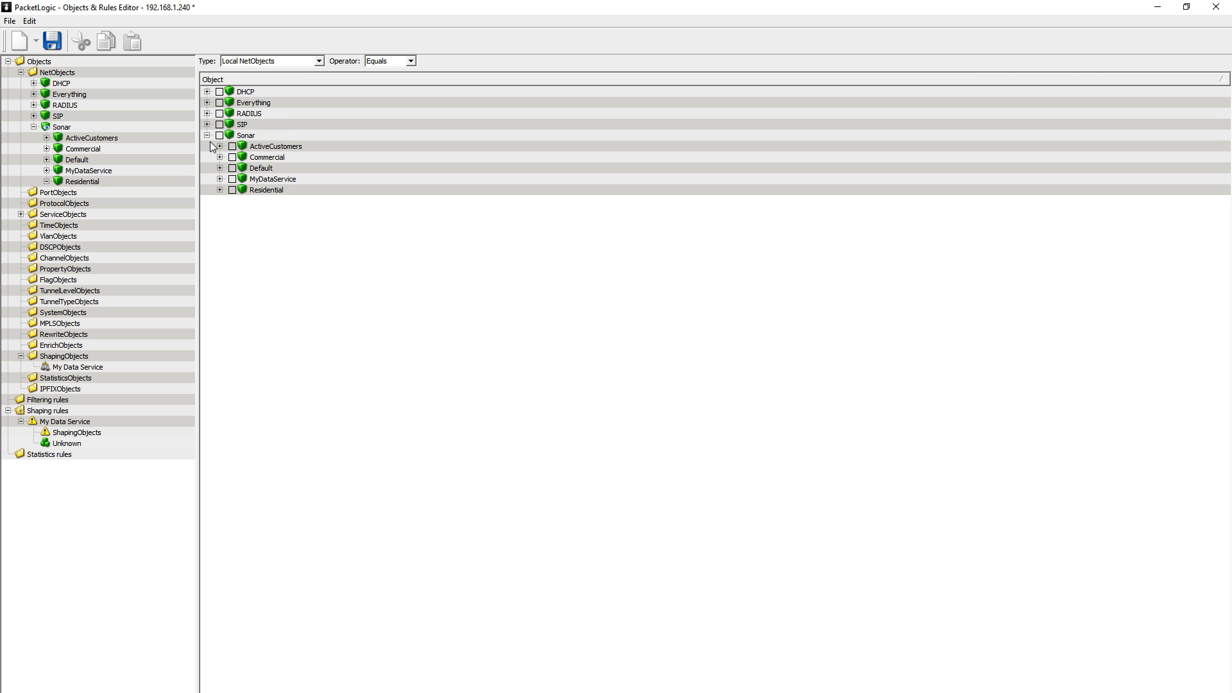
pyautogui.click(233, 180)
# - Assign the My Data Service shaping object to the My Data Service shaping rule
pyautogui.click(73, 433)
pyautogui.click(235, 76)
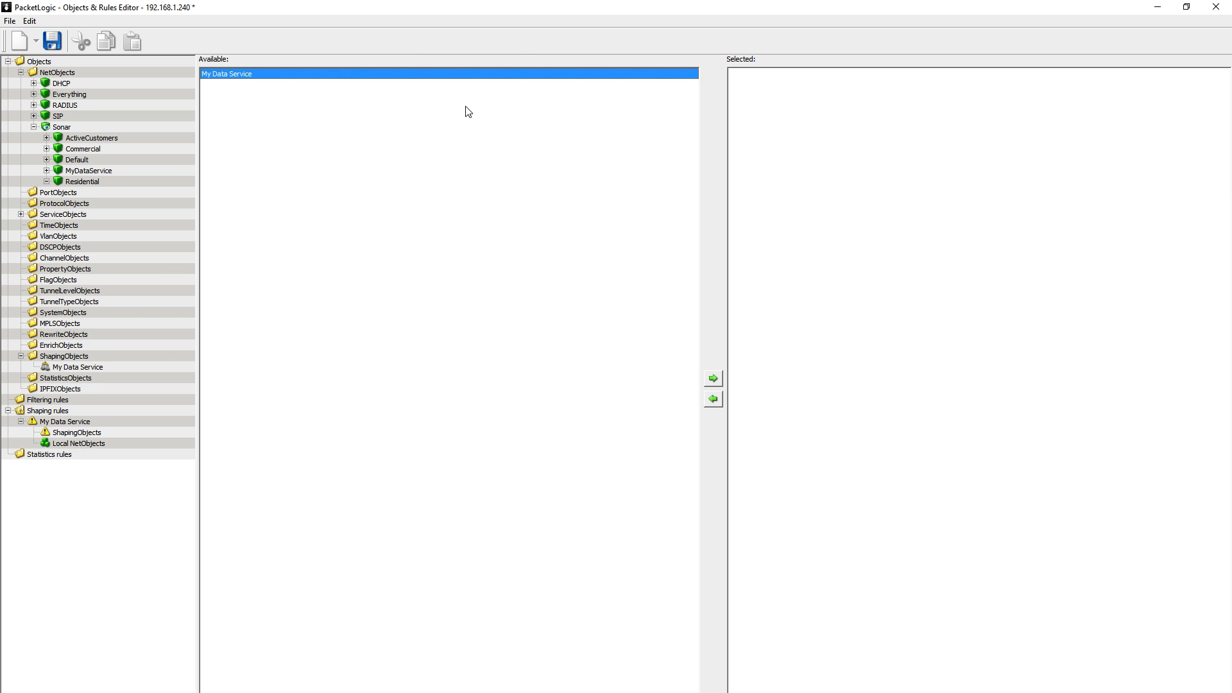
pyautogui.click(713, 378)
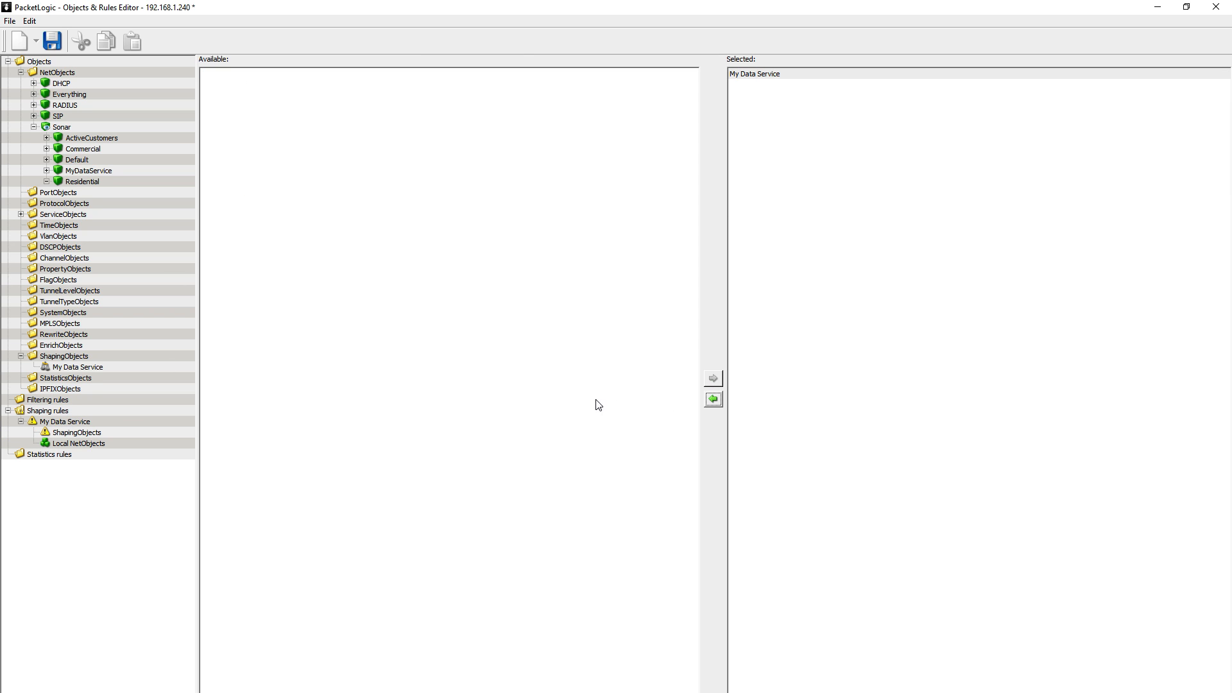
# - Review the My Data Service rule's condition and assigned shaping object, along with that shaping object's bandwidth limits
pyautogui.click(65, 423)
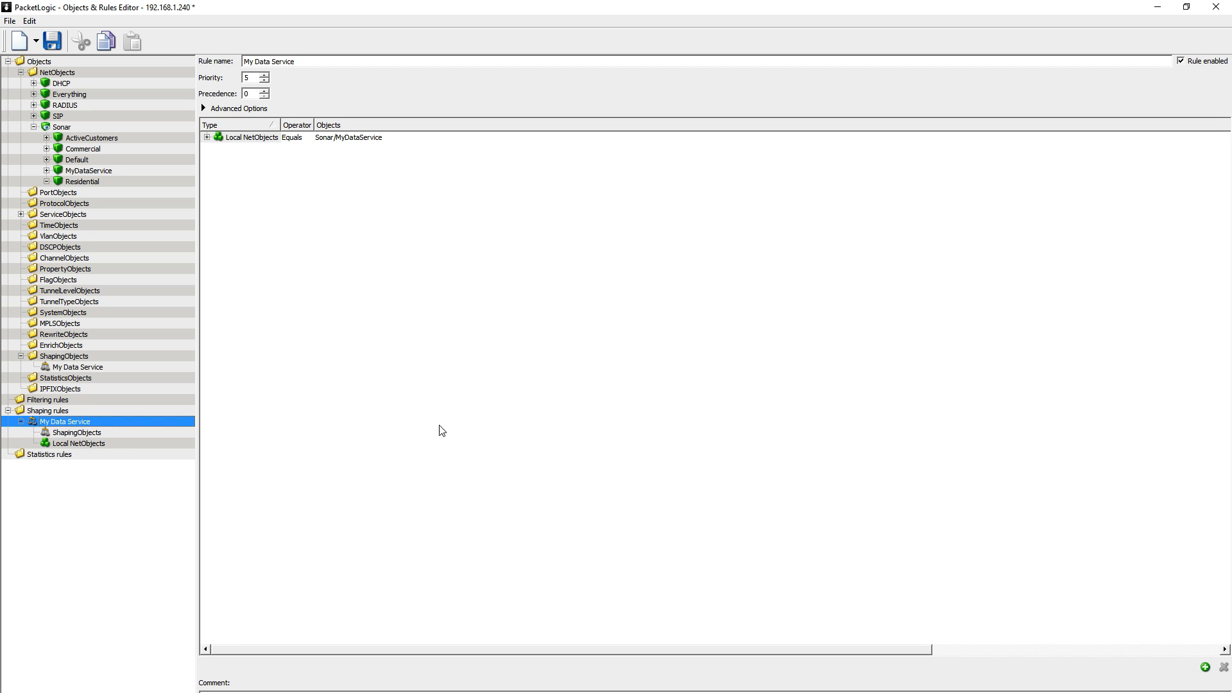
pyautogui.click(235, 140)
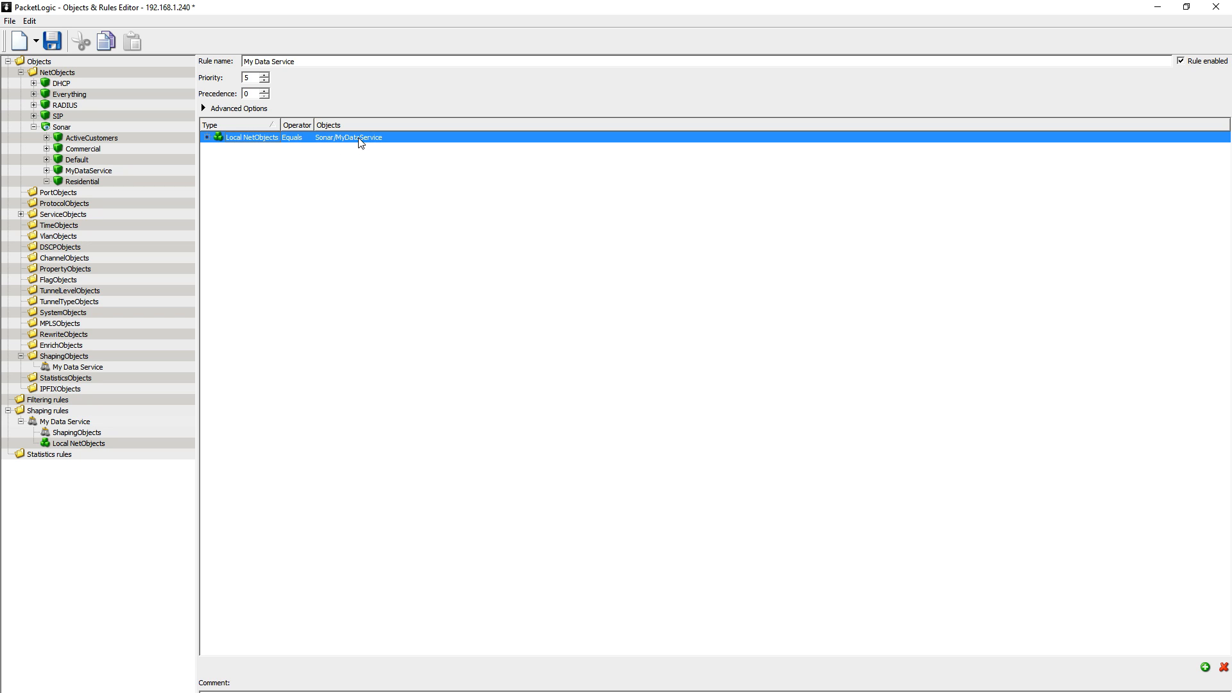
pyautogui.click(88, 434)
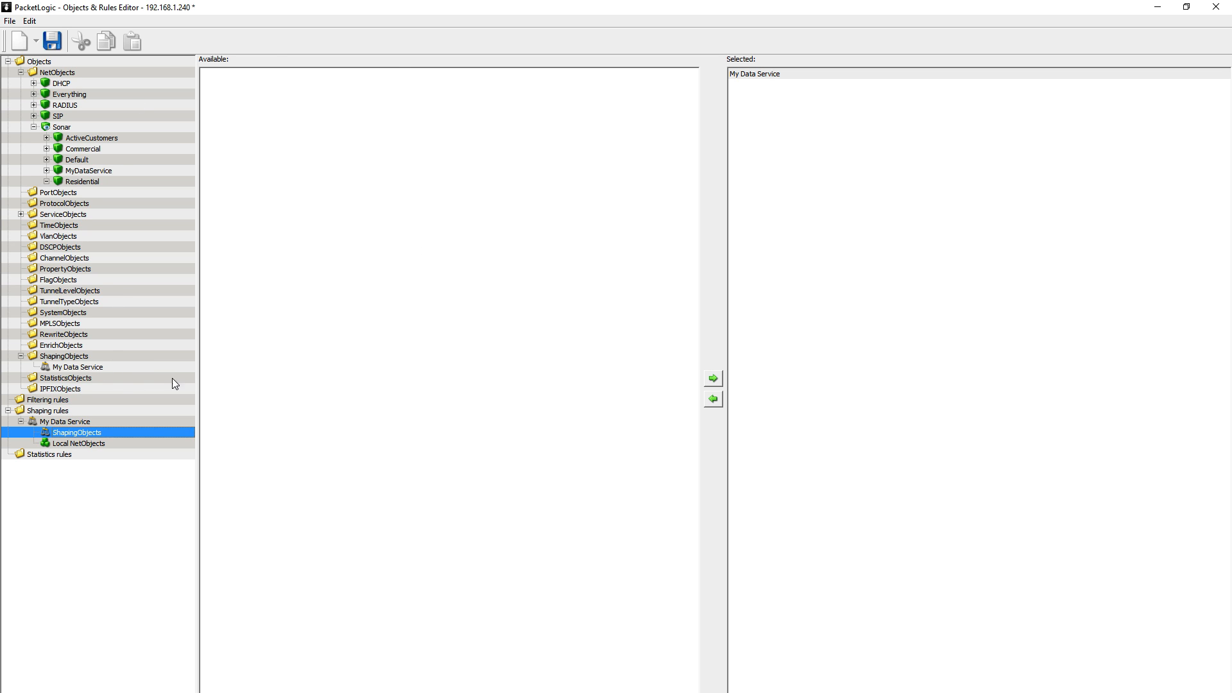
pyautogui.click(71, 368)
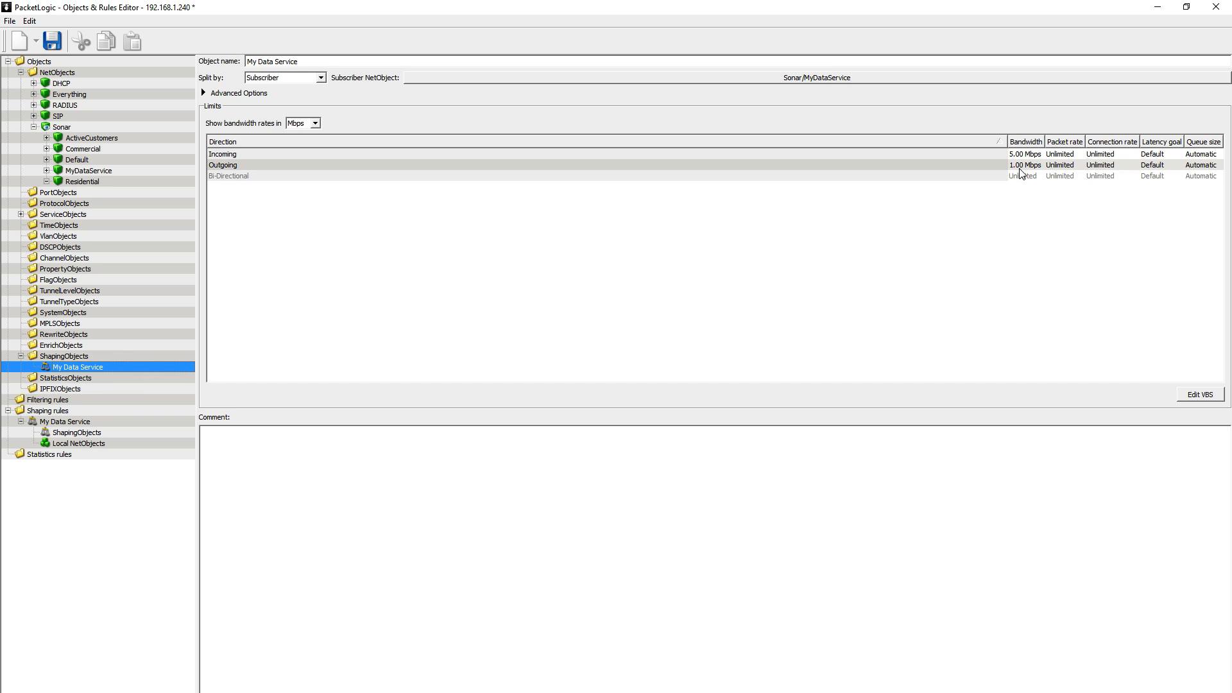
pyautogui.click(68, 421)
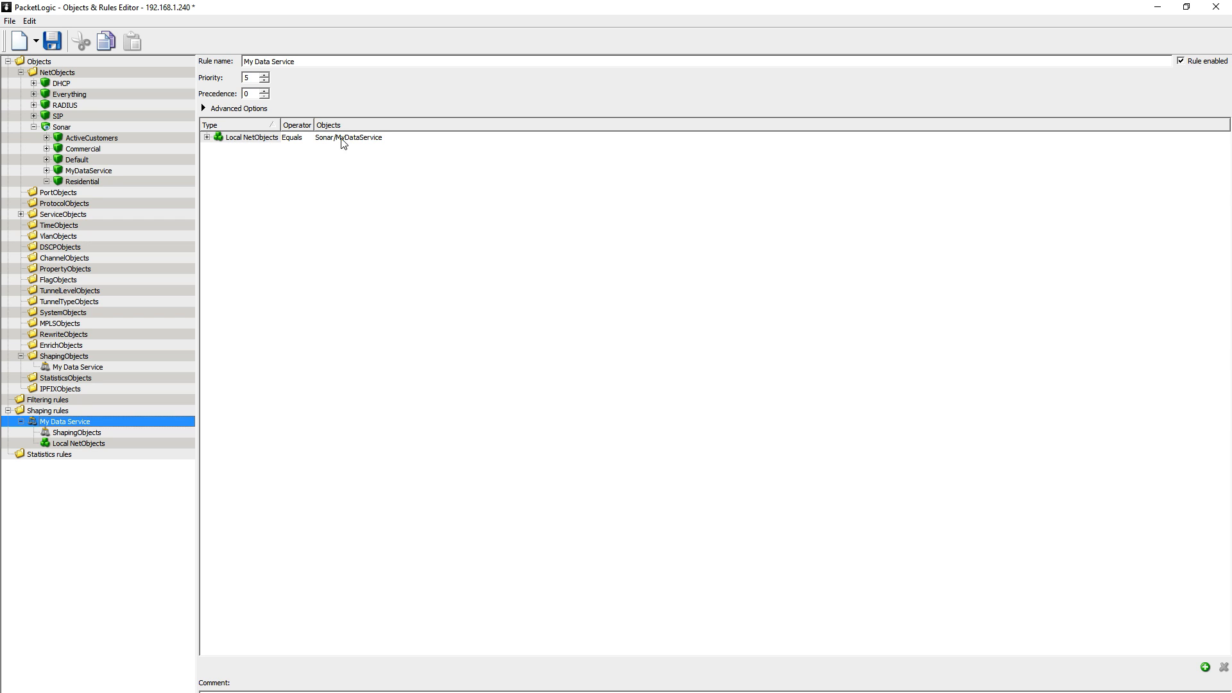
pyautogui.click(85, 434)
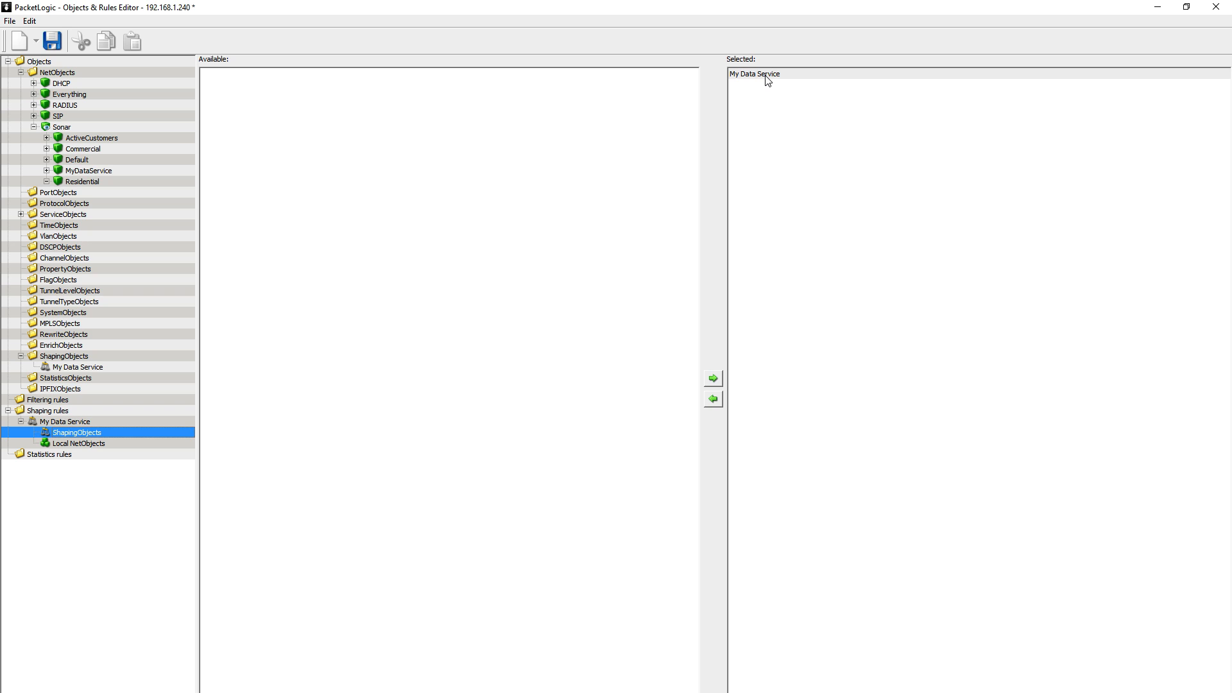
# - Save the object and shaping rule changes to the PacketLogic system and confirm the save
pyautogui.click(68, 414)
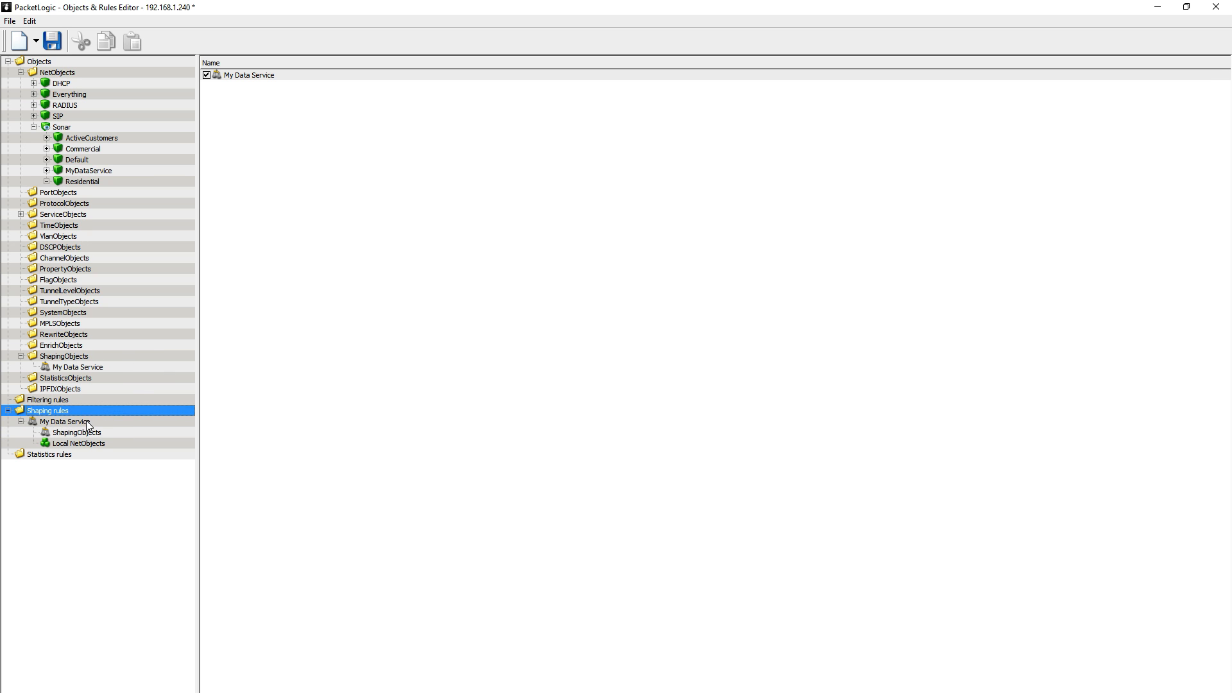
pyautogui.click(56, 45)
pyautogui.click(599, 394)
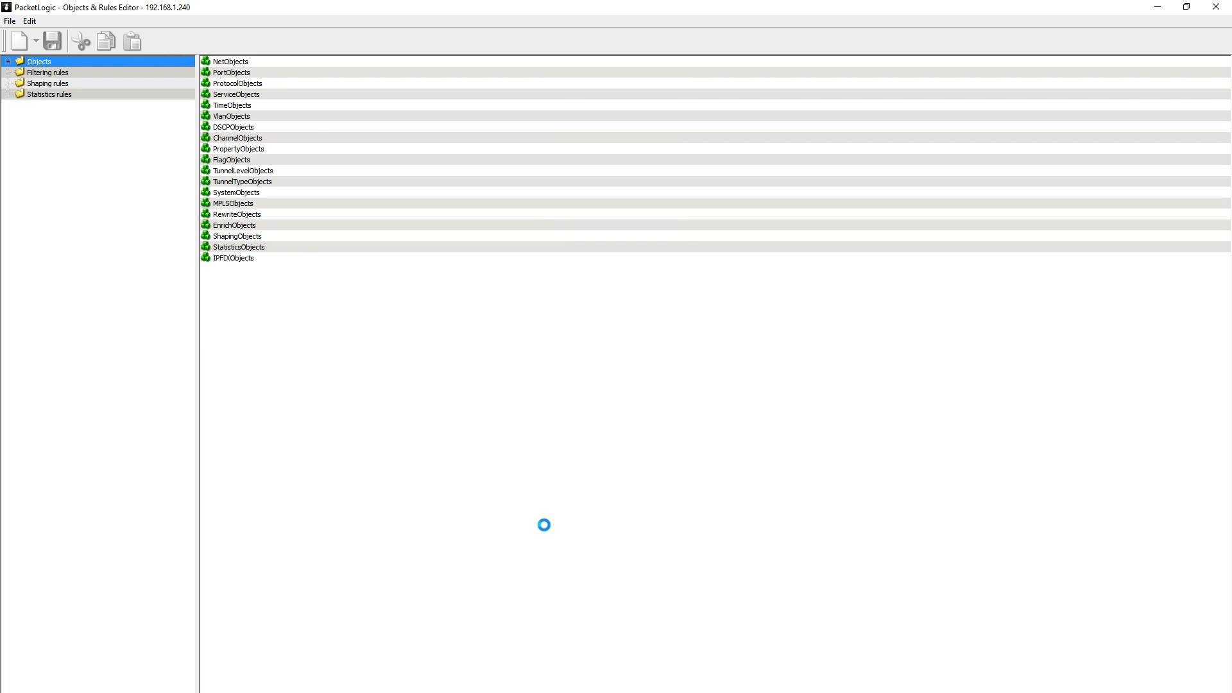